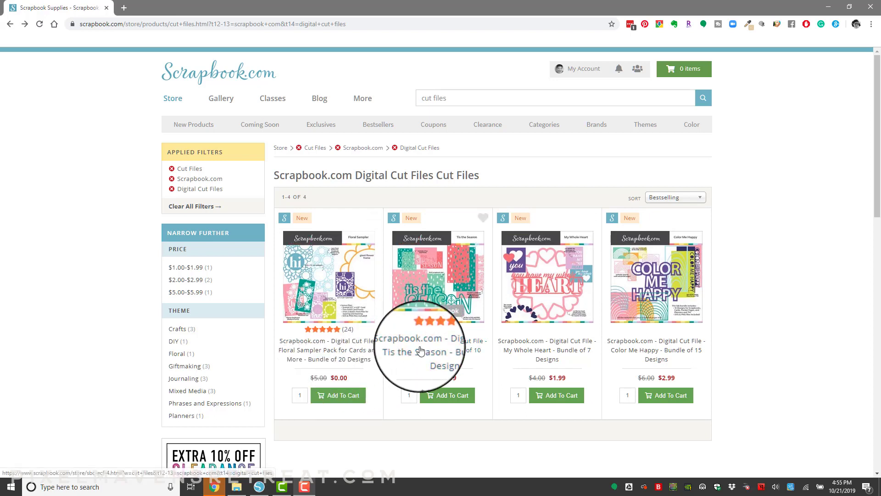
Open the Tis the Season bundle's product page, view its sample project photos, and enlarge the photo of the two foil cards.
left_click(433, 276)
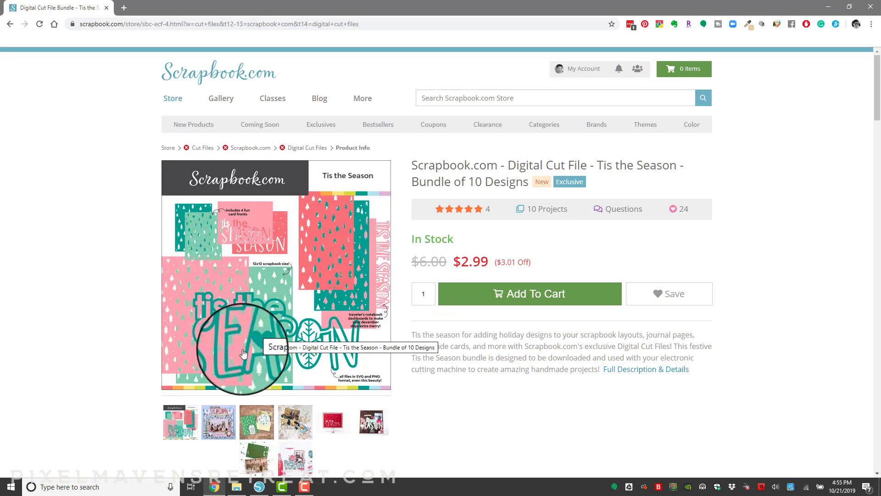
left_click(216, 424)
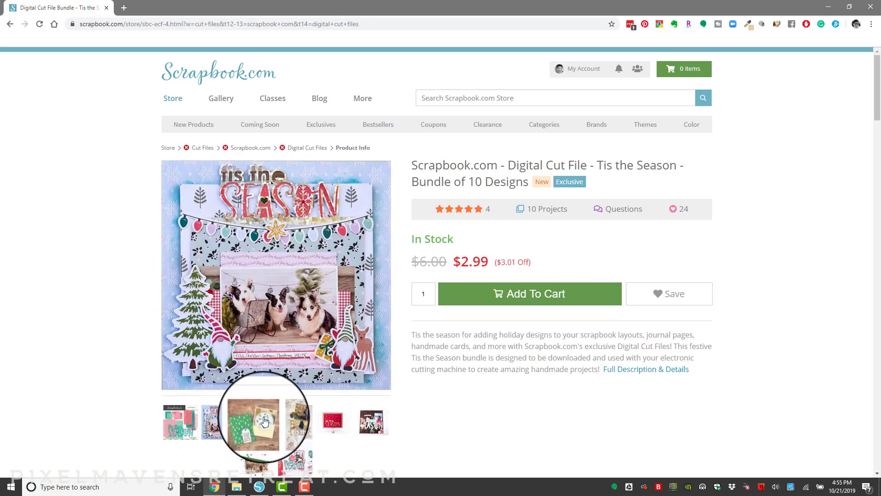
left_click(288, 419)
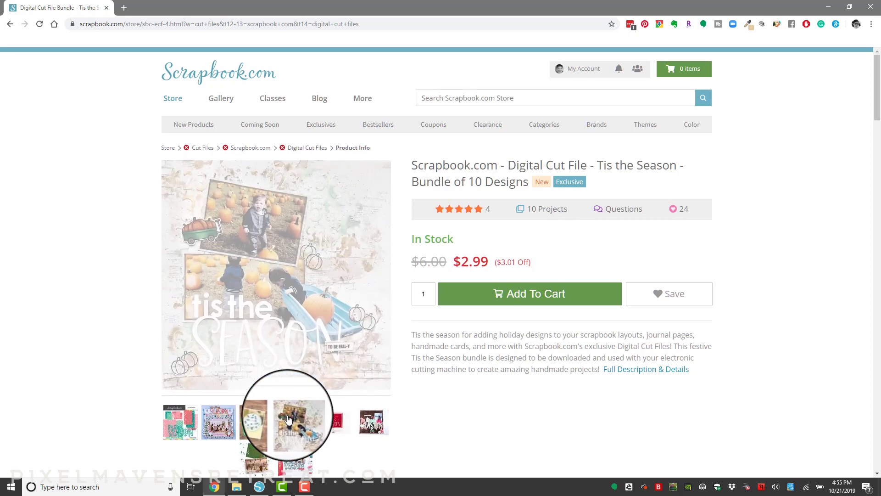
left_click(259, 454)
left_click(256, 268)
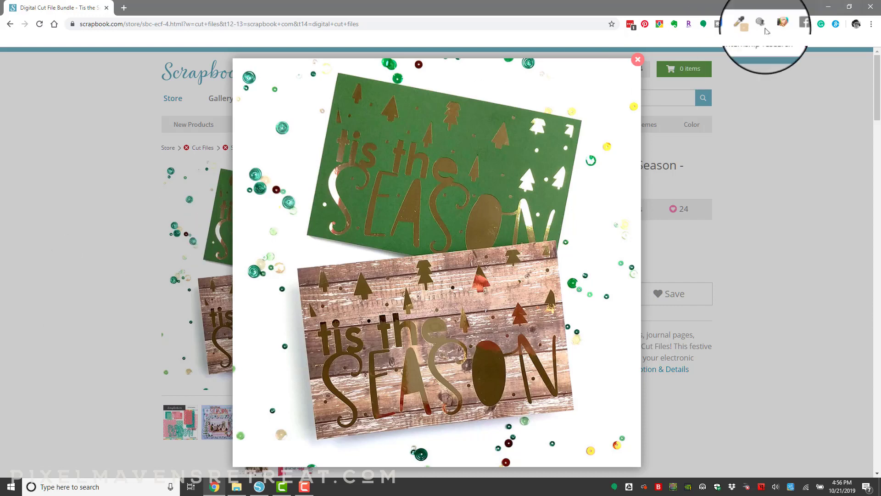
Switch to File Explorer, read through SBC Tis the Season.pdf in the preview, and preview SBC Tis the Season.jpg.
left_click(828, 6)
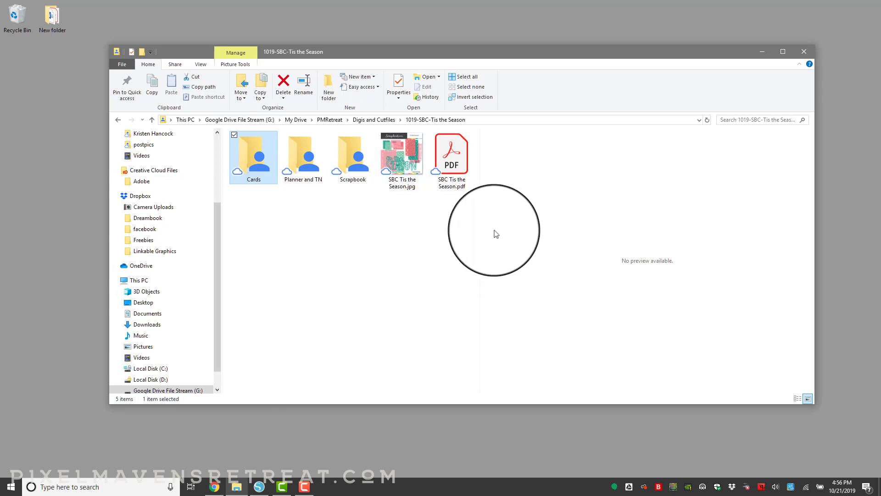
left_click(454, 159)
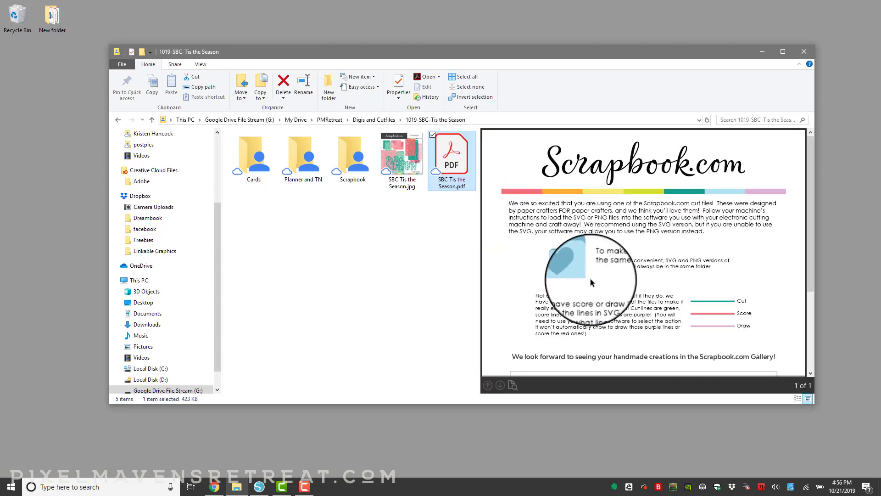
scroll(613, 300, "down", 3)
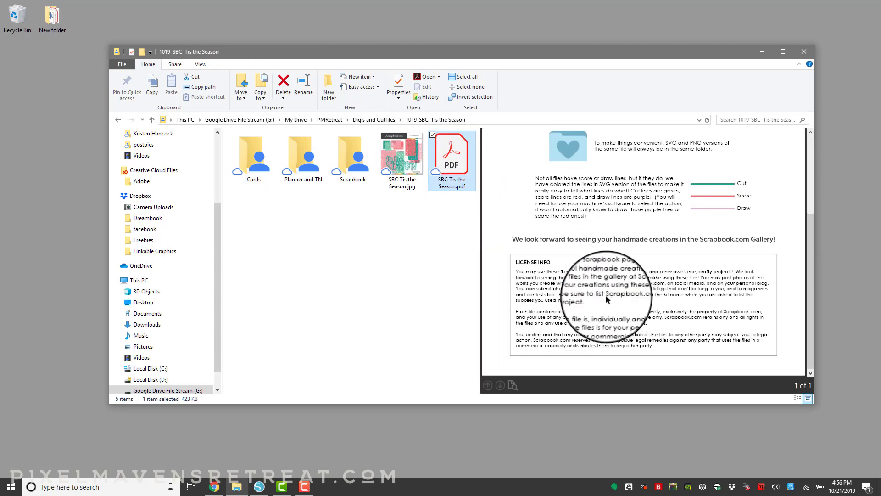
scroll(562, 282, "up", 5)
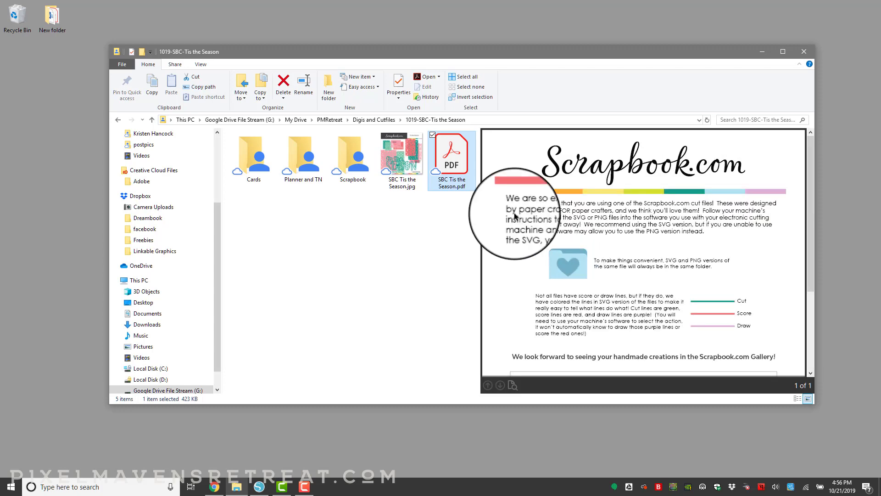
left_click(404, 149)
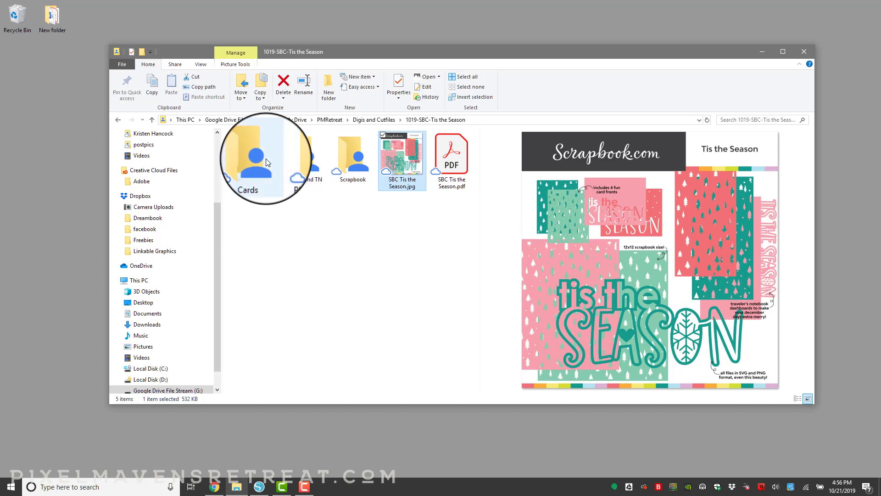
Open the Scrapbook folder and preview Tis the Season.png and Little Trees with SNOW 12x12.png.
left_click(345, 165)
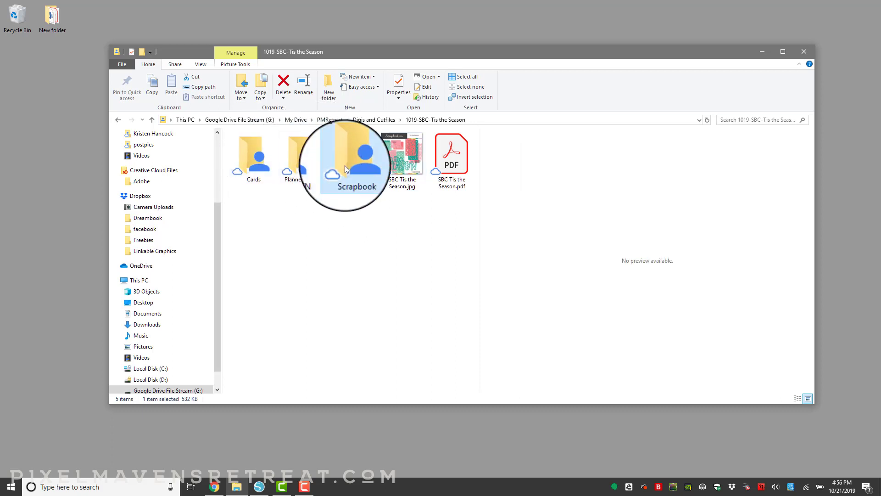
double_click(345, 165)
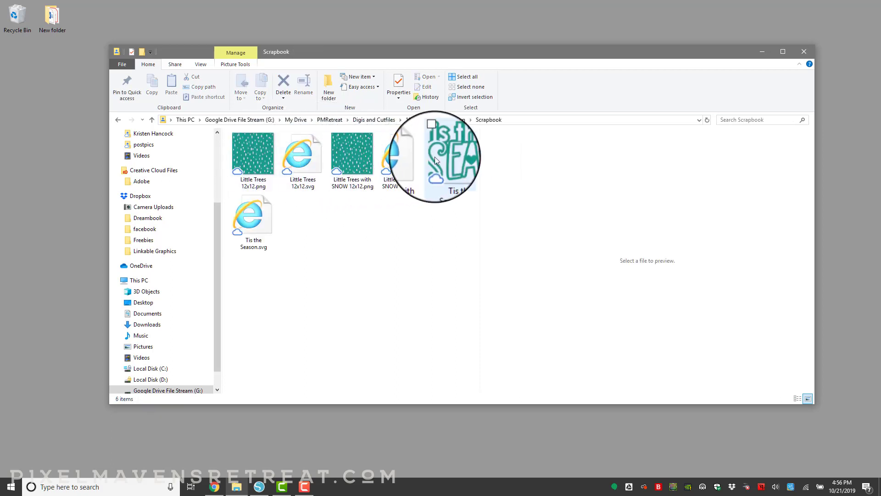
left_click(445, 156)
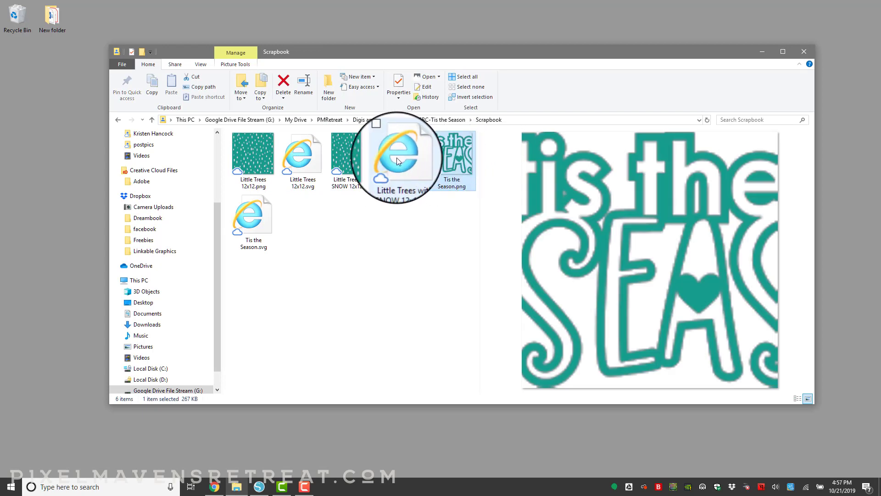
left_click(396, 157)
left_click(348, 156)
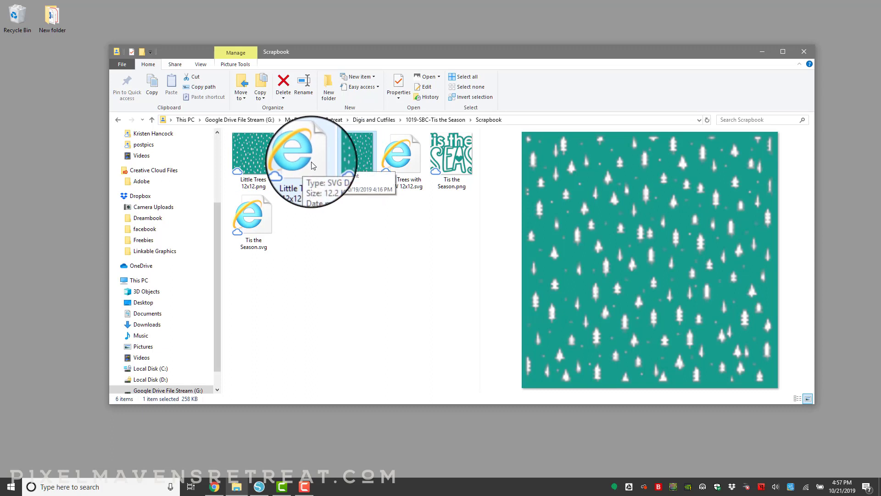
View Little Trees with SNOW 12x12.svg in Internet Explorer, close it, and preview the two Little Trees PNG files.
left_click(400, 159)
double_click(400, 158)
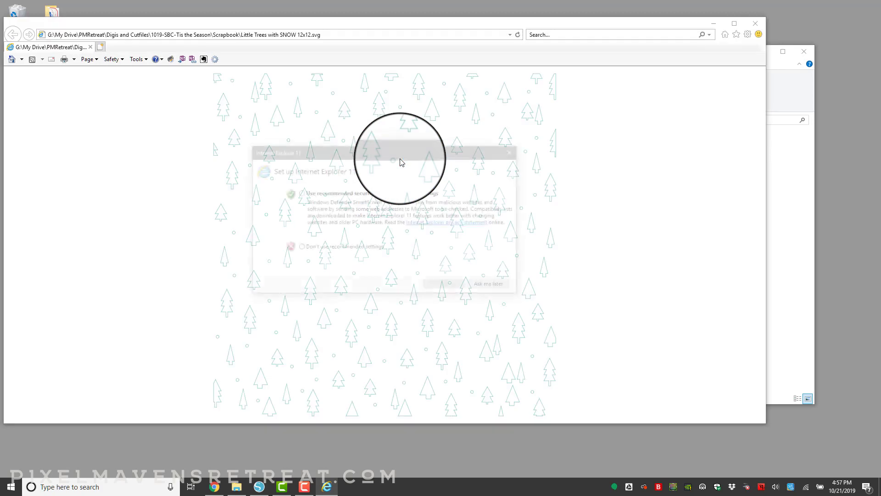
left_click(491, 287)
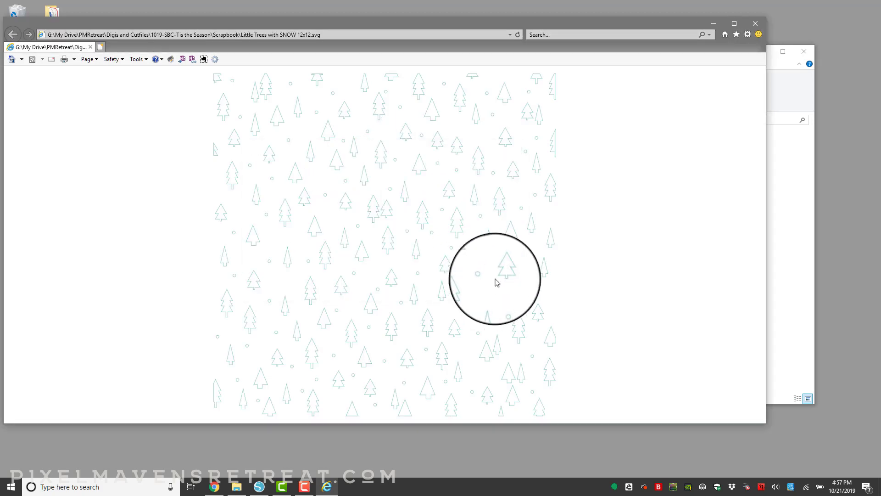
left_click(753, 23)
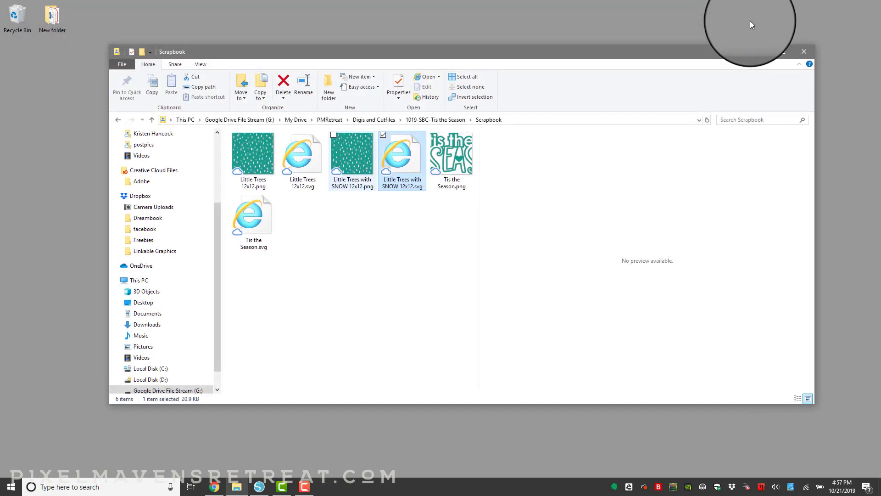
left_click(348, 155)
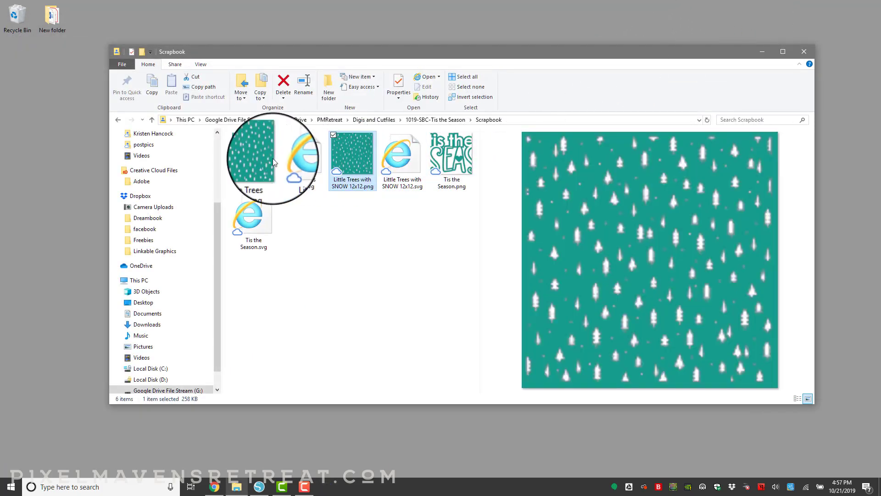
left_click(245, 159)
Open the Cards folder in 1019-SBC-Tis the Season and preview the Little Trees vertical and Tis the Season horizontal card PNGs.
left_click(453, 120)
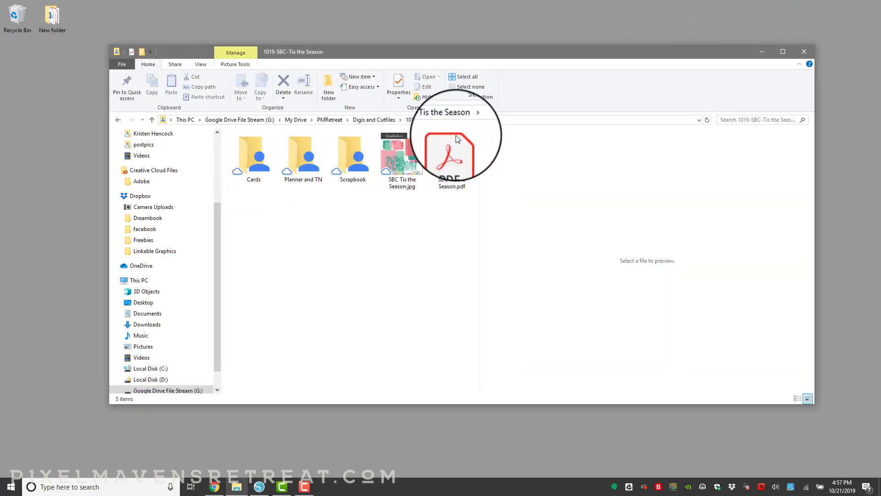
double_click(255, 150)
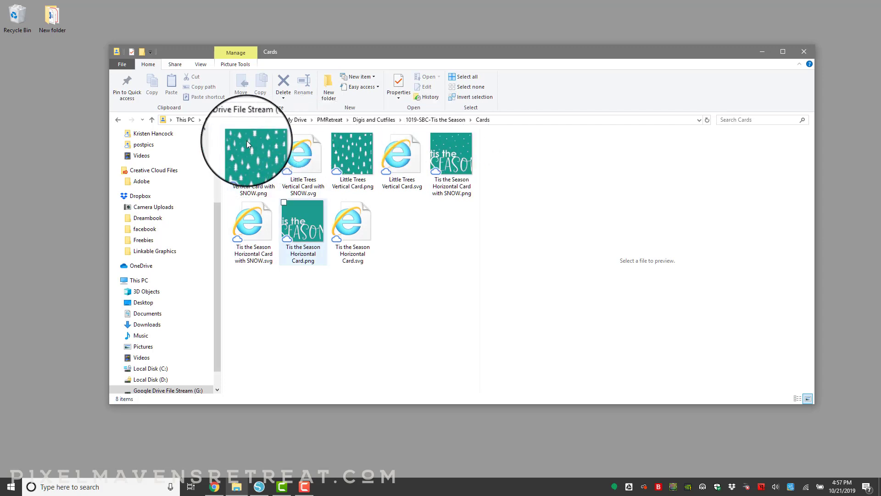
left_click(293, 216)
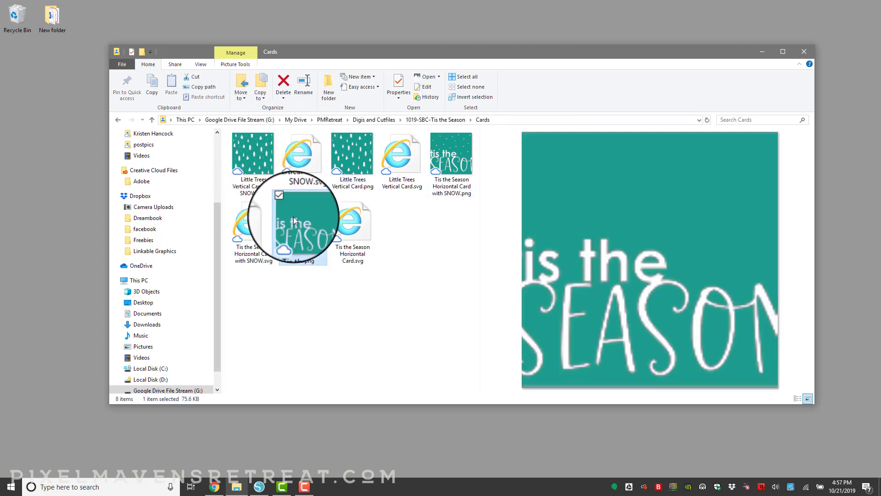
left_click(249, 153)
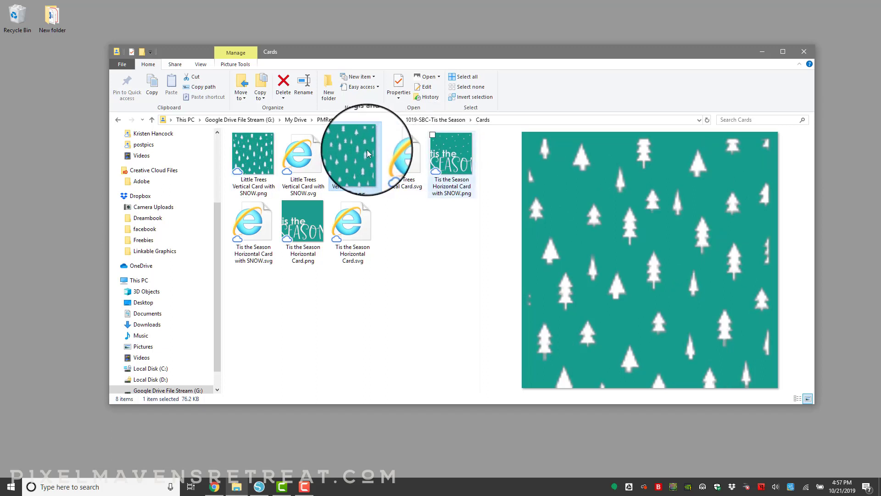
left_click(462, 150)
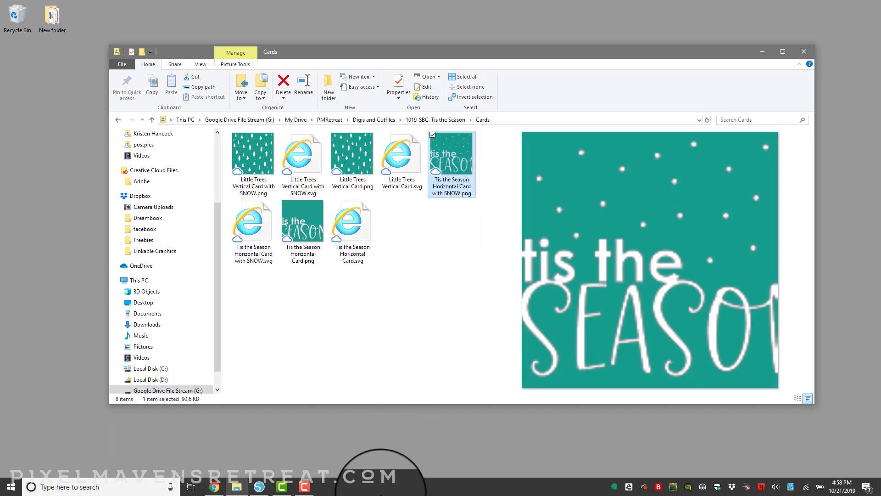
Bring Tis the Season Horizontal Card.png from the Cards folder into Silhouette Studio and place it on the cutting mat.
left_click(259, 486)
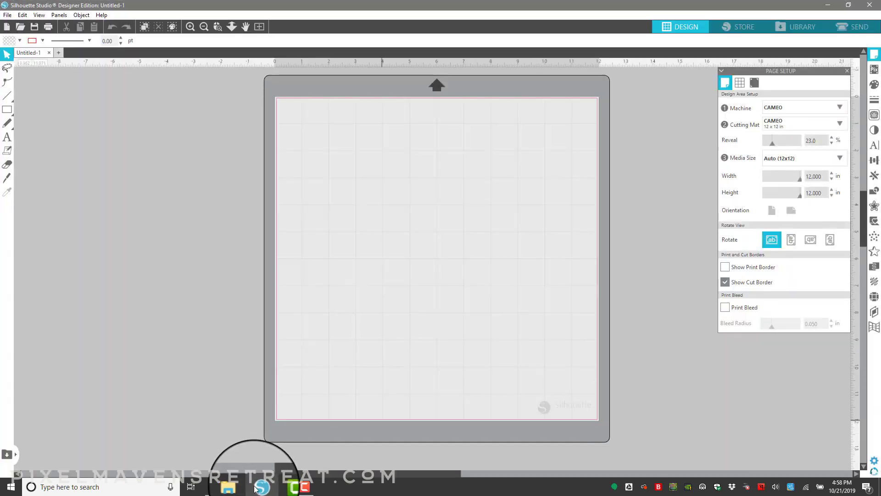
left_click(236, 489)
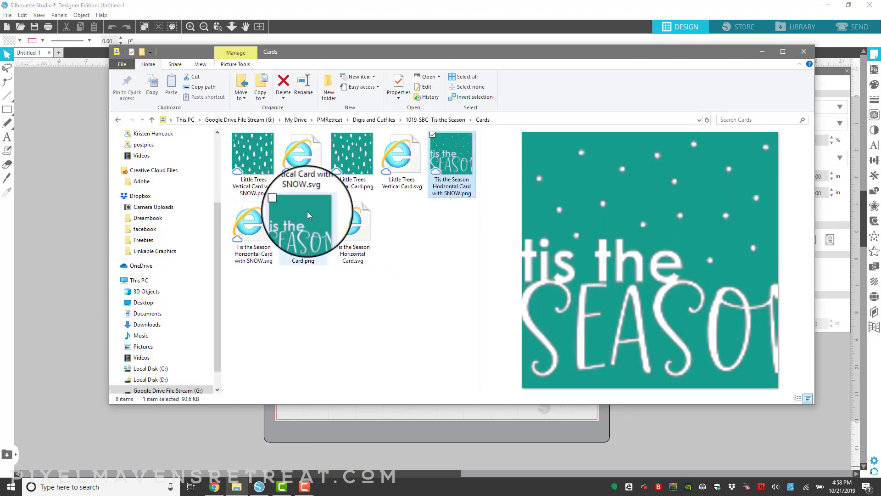
left_click_drag(303, 210, 67, 239)
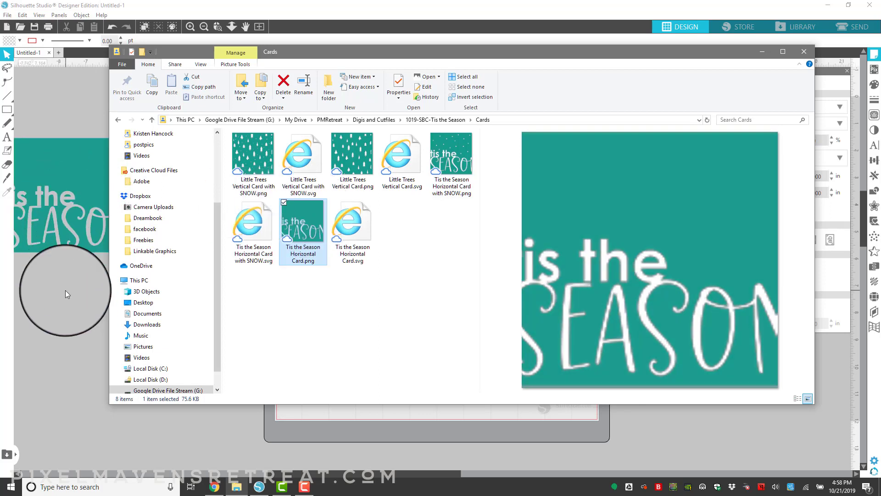
left_click(65, 290)
left_click_drag(108, 180, 444, 180)
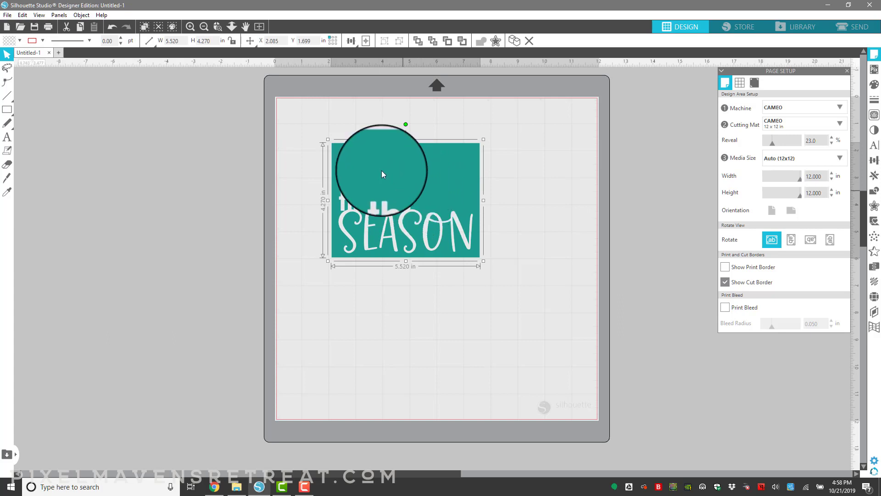
Scale the PNG card to about 6.17 × 4.77 in near the mat's upper-left corner, and delete it.
left_click_drag(381, 170, 336, 128)
left_click_drag(439, 218, 450, 243)
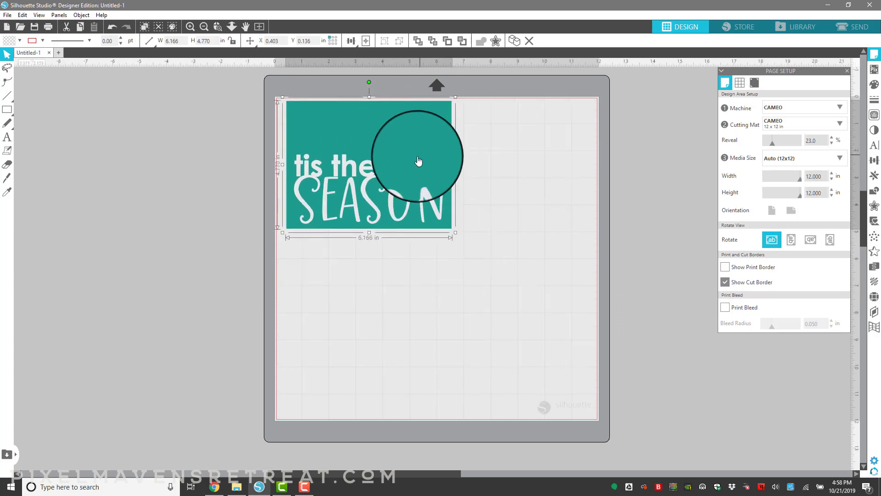
key("Delete")
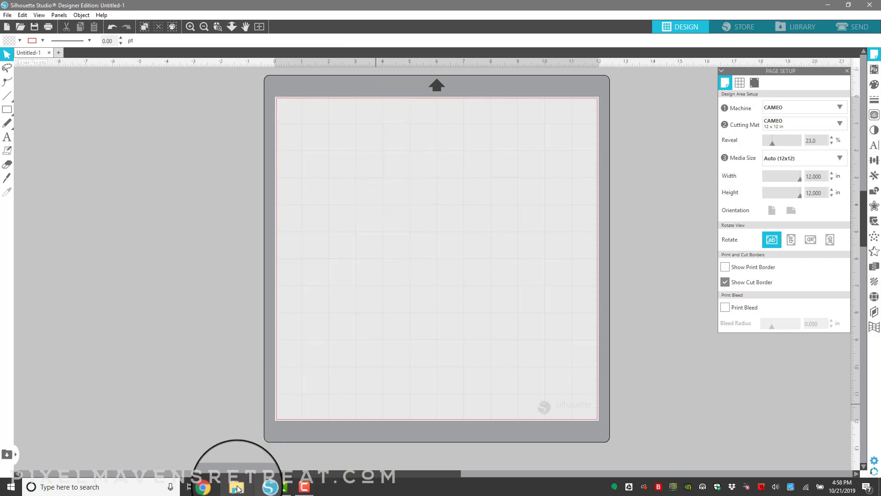
Import Tis the Season Horizontal Card.svg from the Cards folder onto the mat and enlarge it to about 7.96 × 6.15 in.
left_click(236, 486)
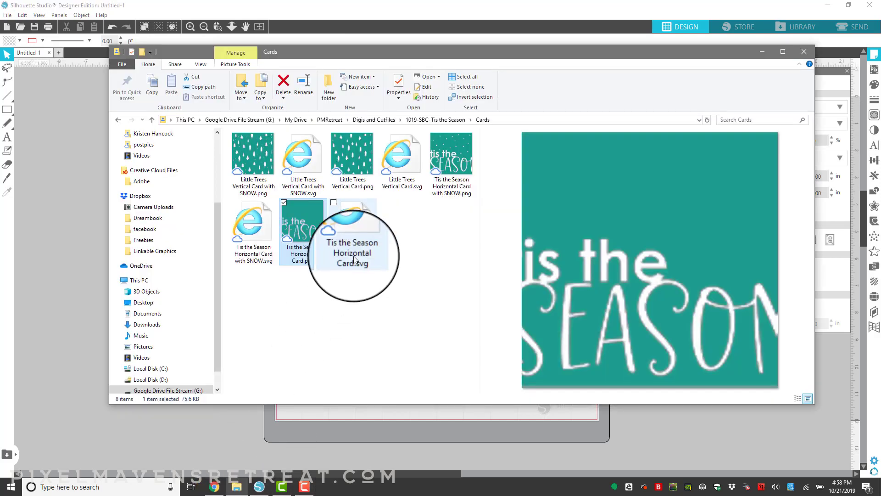
left_click_drag(360, 233, 344, 169)
left_click(111, 329)
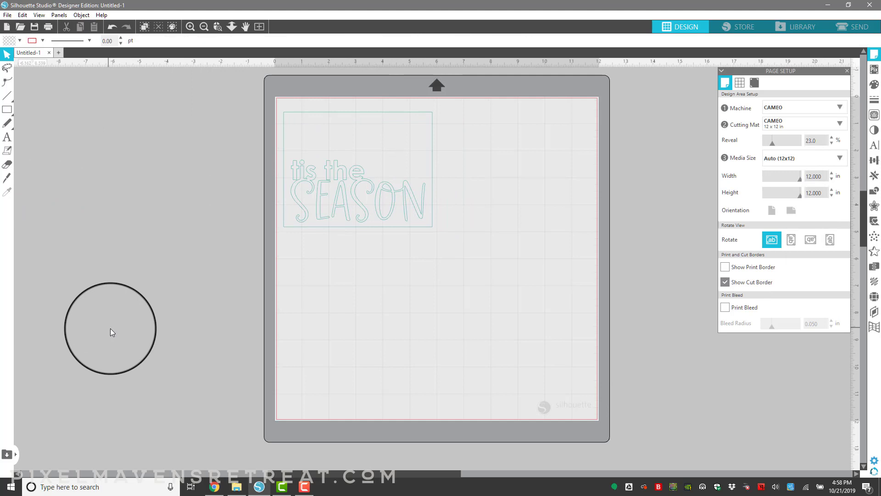
left_click(422, 219)
left_click_drag(459, 249, 492, 295)
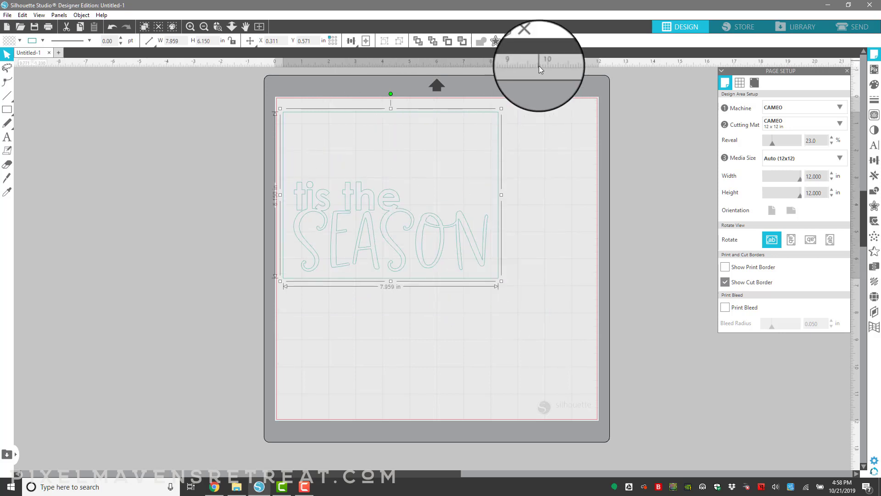
Place a horizontal guide across the card's lower part and a vertical guide at X 7.000 in.
left_click_drag(616, 63, 568, 233)
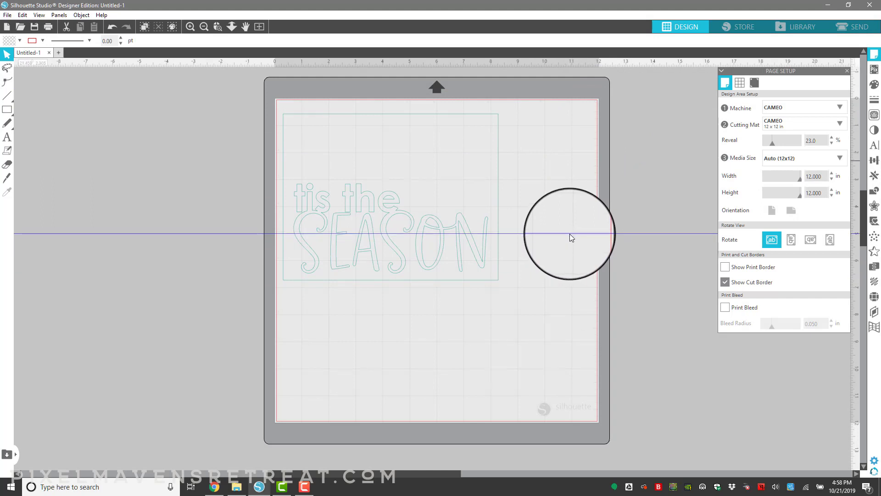
left_click_drag(851, 111, 464, 98)
Scale the card design down to about 6.47 × 5.00 in and position it at about X 0.38, Y 0.66 in.
left_click(418, 226)
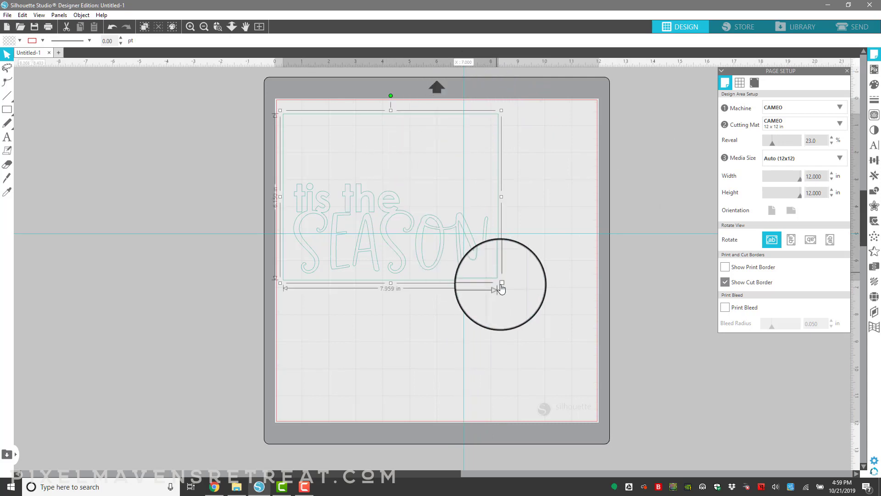
left_click_drag(500, 285, 461, 251)
mouse_move(404, 202)
left_mouse_down()
mouse_move(399, 178)
mouse_move(398, 193)
left_mouse_up()
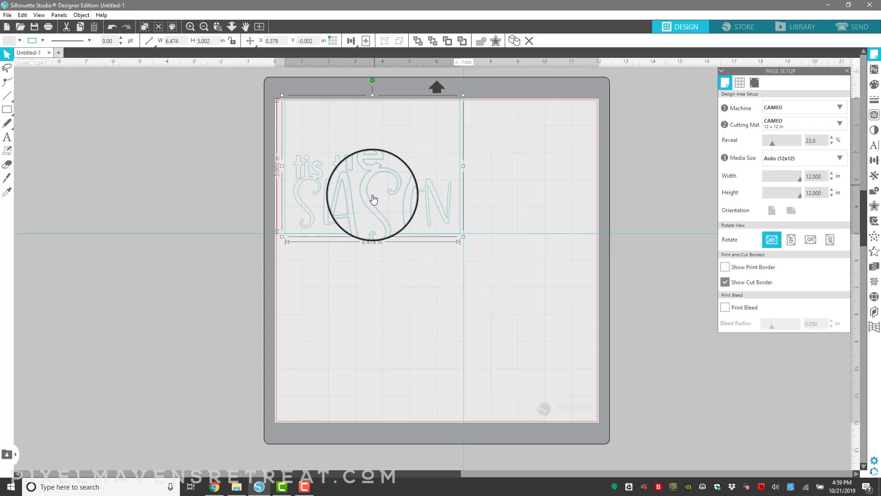
mouse_move(369, 191)
left_mouse_down()
mouse_move(359, 206)
mouse_move(367, 204)
left_mouse_up()
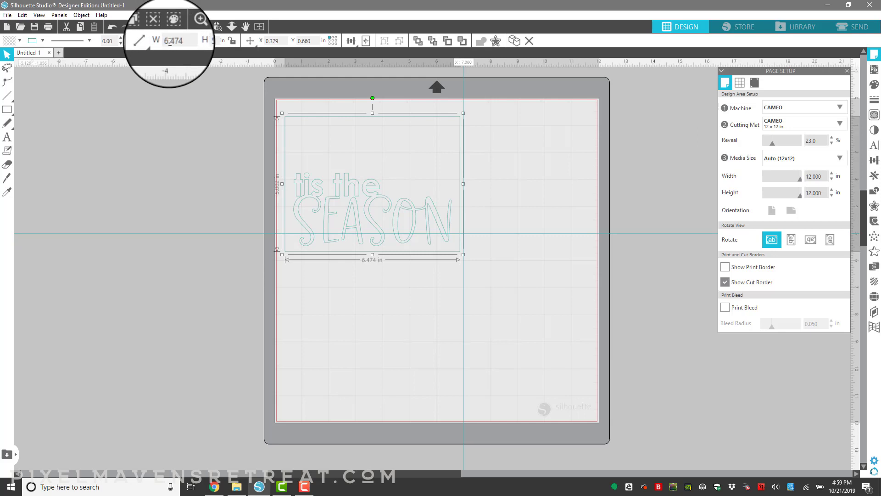
Resize the horizontal card to 5.5 × 4.25 in with its proportions locked, and move it to about X 0.78, Y 0.51 in.
double_click(177, 40)
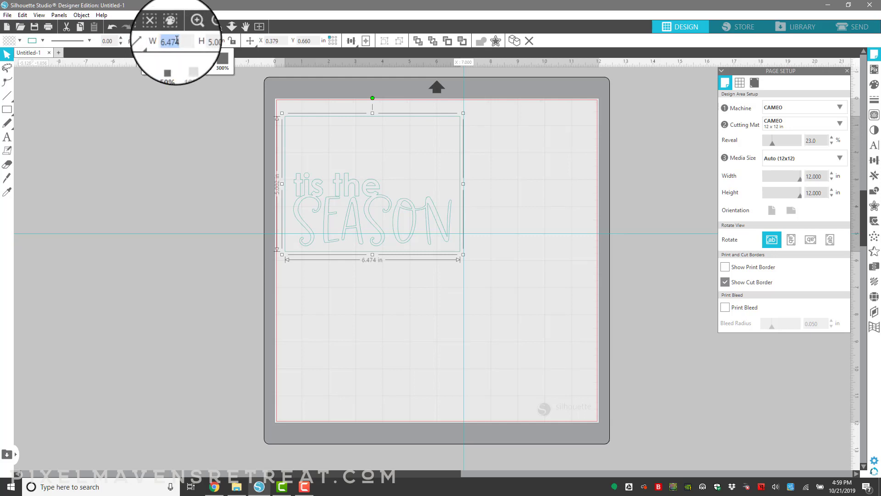
type("5.5")
left_click(231, 42)
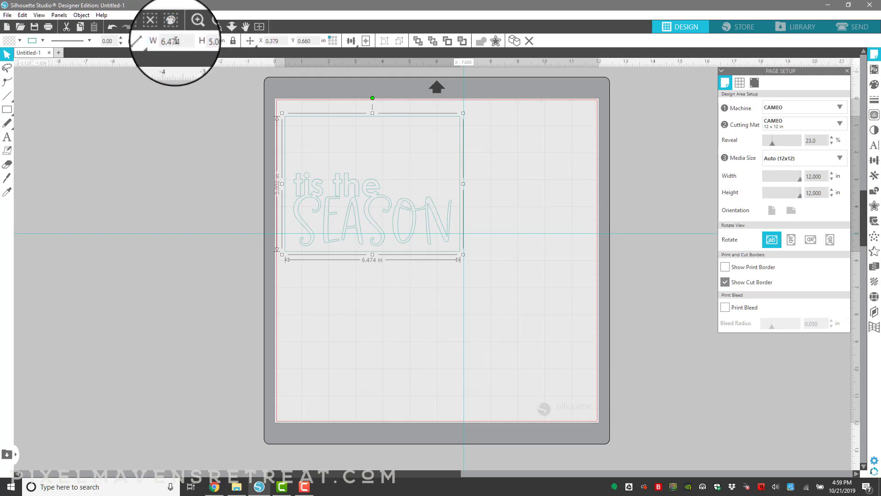
left_click(175, 41)
type("5.5")
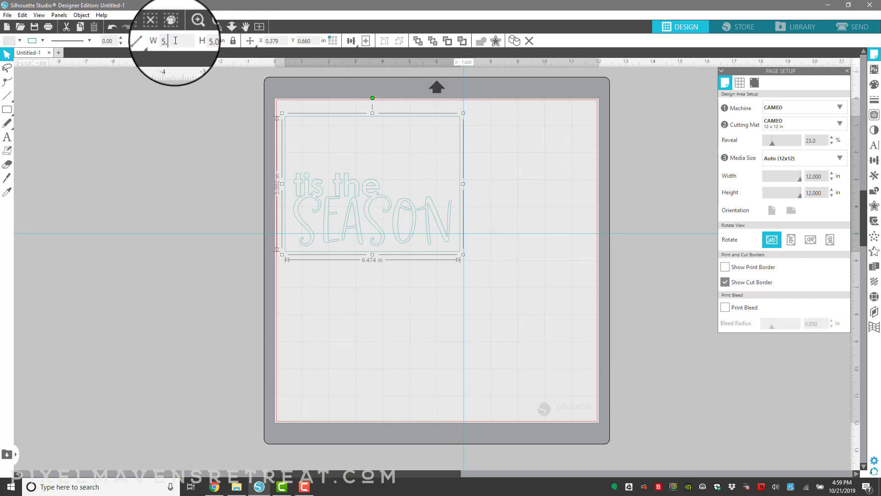
left_click(206, 41)
type("4.250")
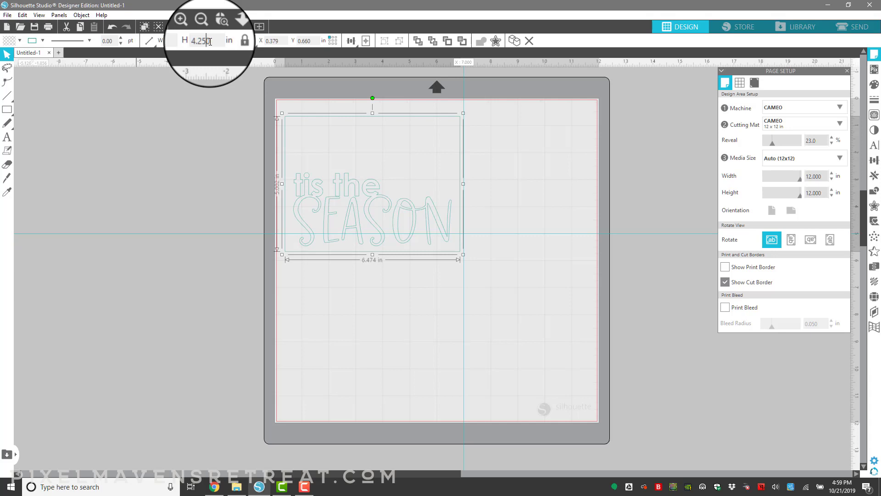
key("Return")
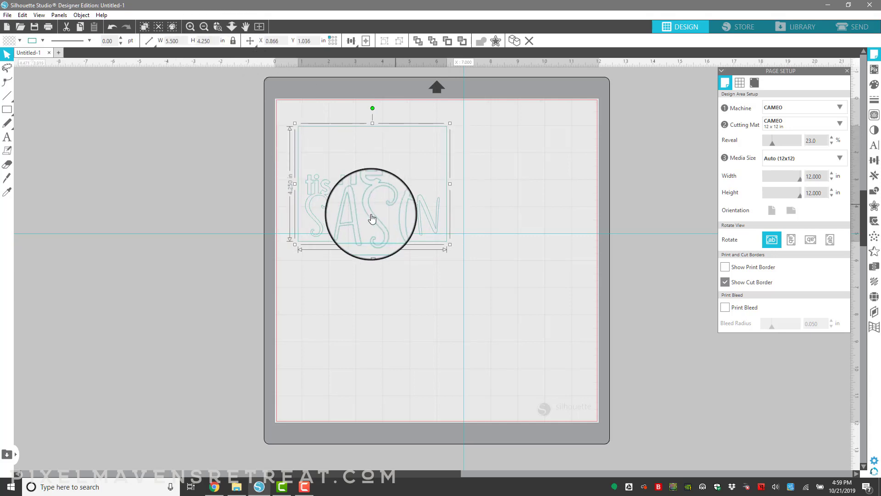
left_click_drag(372, 219, 367, 200)
left_click(373, 280)
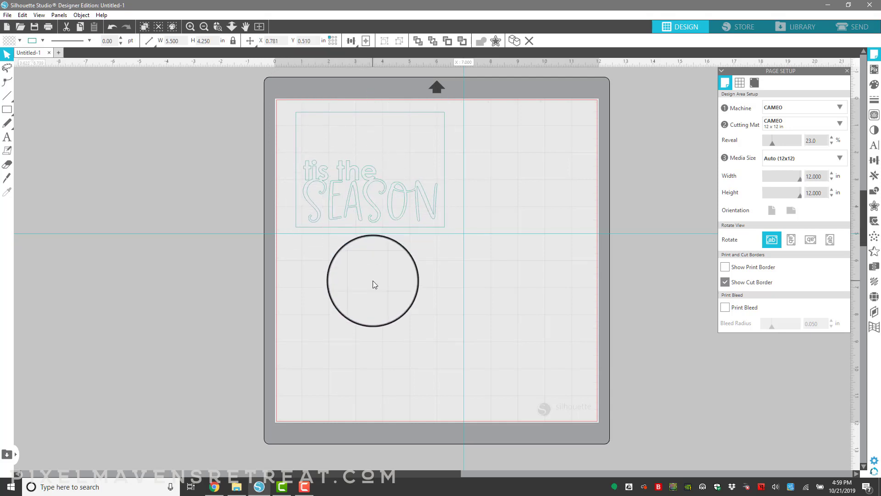
Import Little Trees Vertical Card with SNOW.svg from the Cards folder and place it below the horizontal card on the mat.
left_click(236, 487)
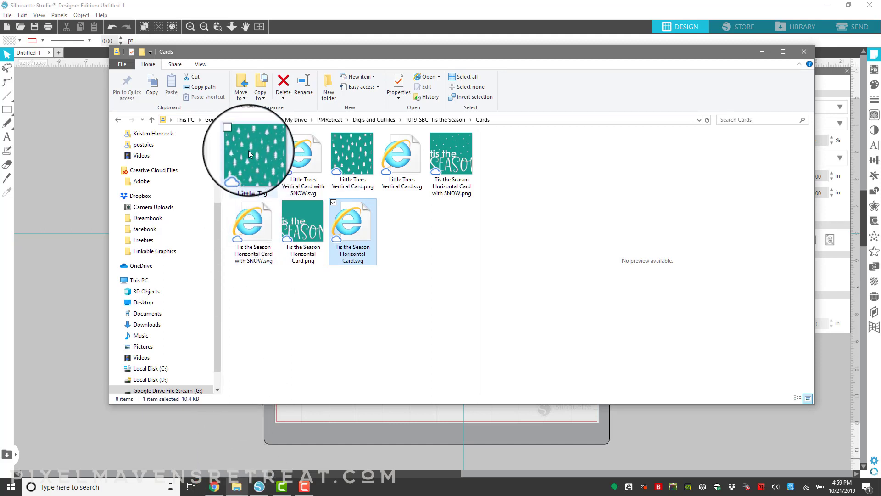
left_click(302, 150)
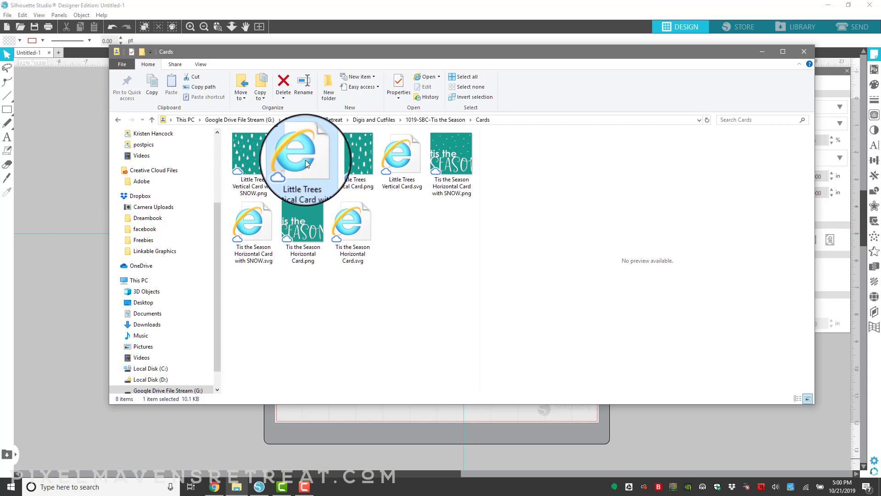
left_click_drag(305, 160, 384, 298)
left_click(93, 300)
left_click(321, 239)
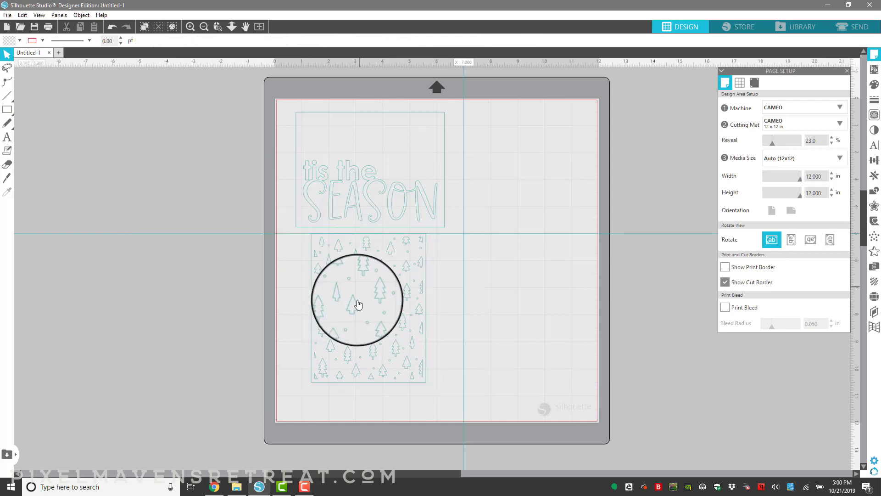
left_click_drag(358, 303, 378, 318)
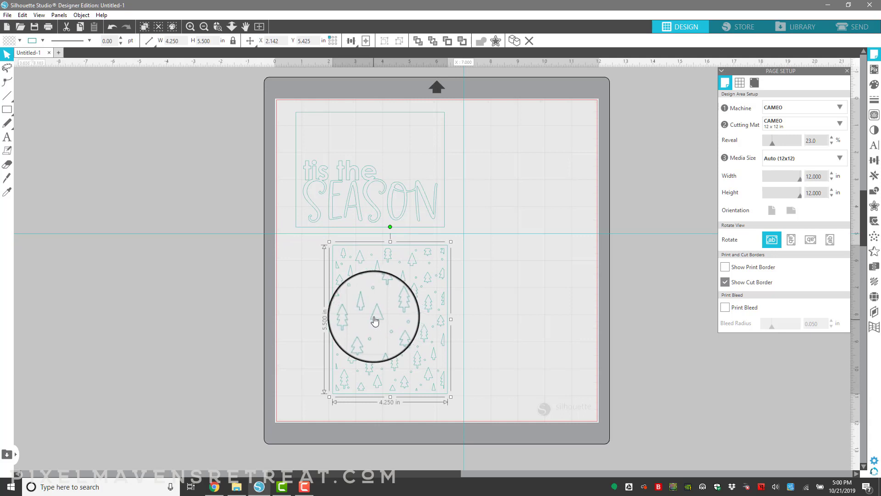
Align the tree card with the horizontal card's upper-left corner and scale it proportionally to 5.5 in wide.
left_click_drag(375, 320, 337, 184)
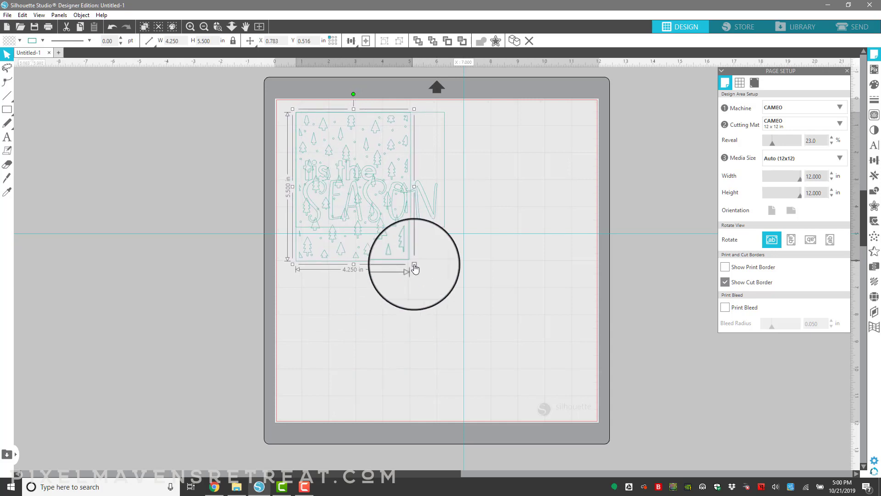
left_click_drag(413, 263, 458, 299)
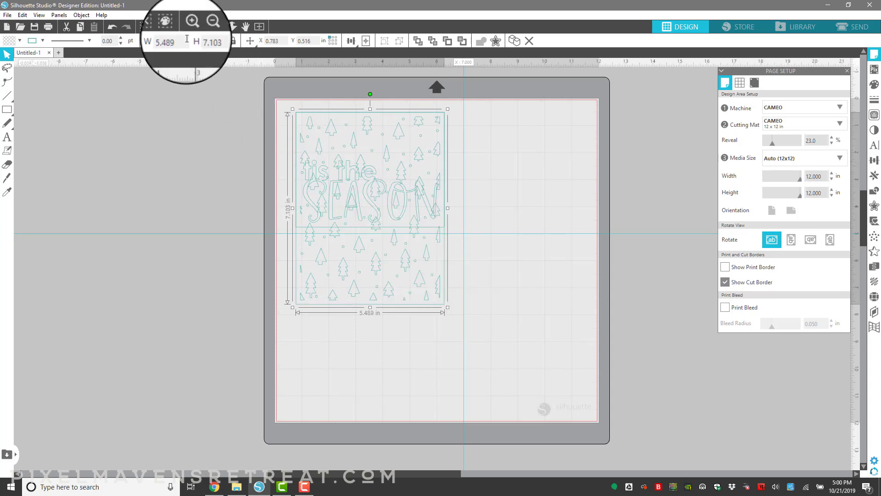
left_click(172, 41)
type("5.5")
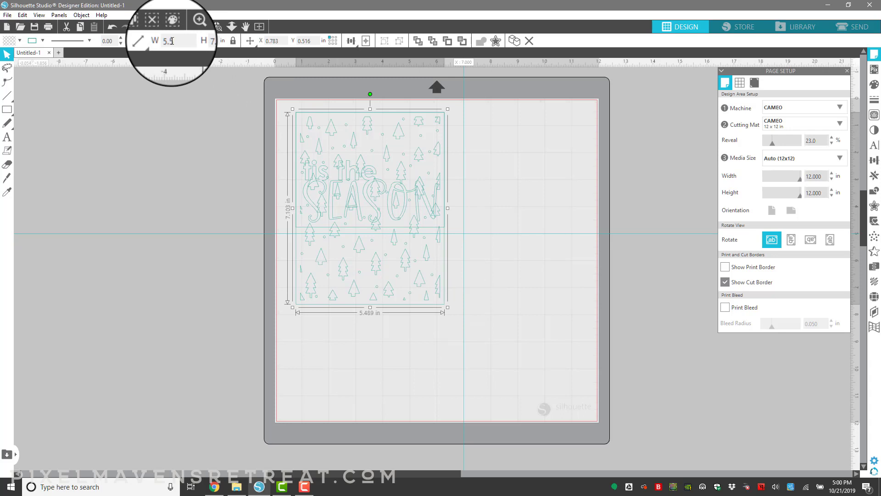
key("Return")
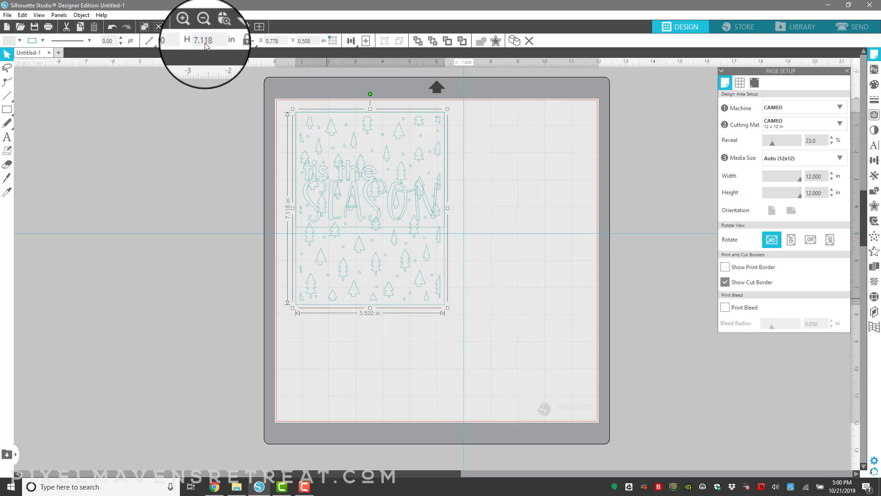
left_click(374, 356)
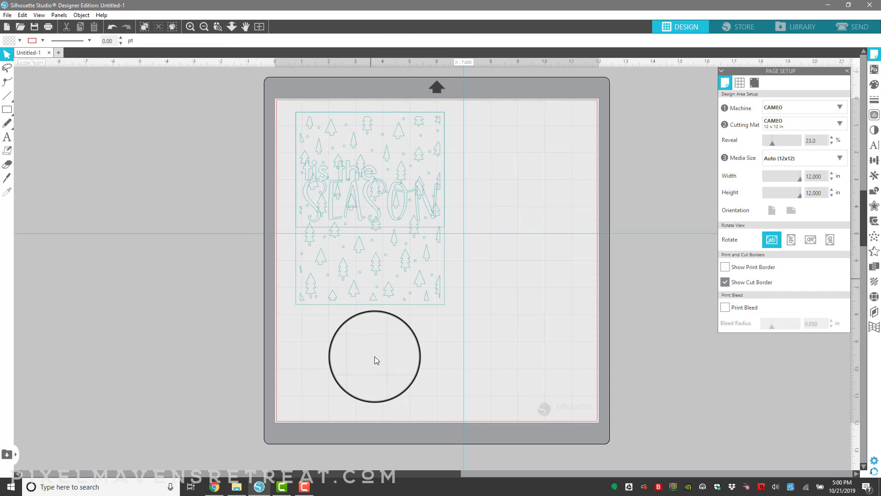
Release the tree card's compound path and delete its outer border rectangle.
left_click_drag(375, 357, 378, 274)
left_click(377, 273)
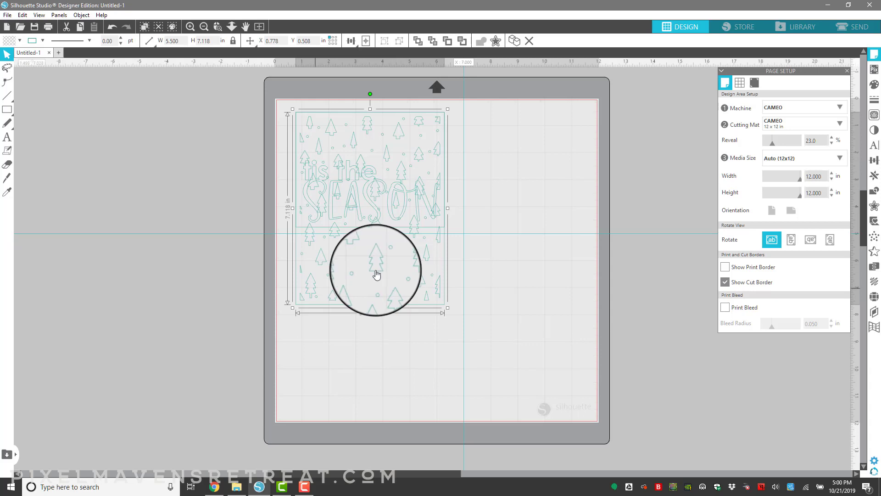
right_click(345, 263)
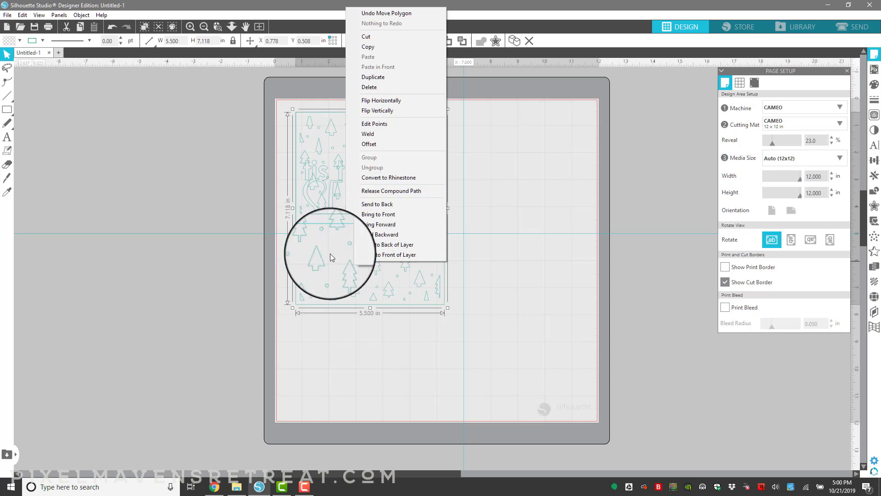
left_click(378, 191)
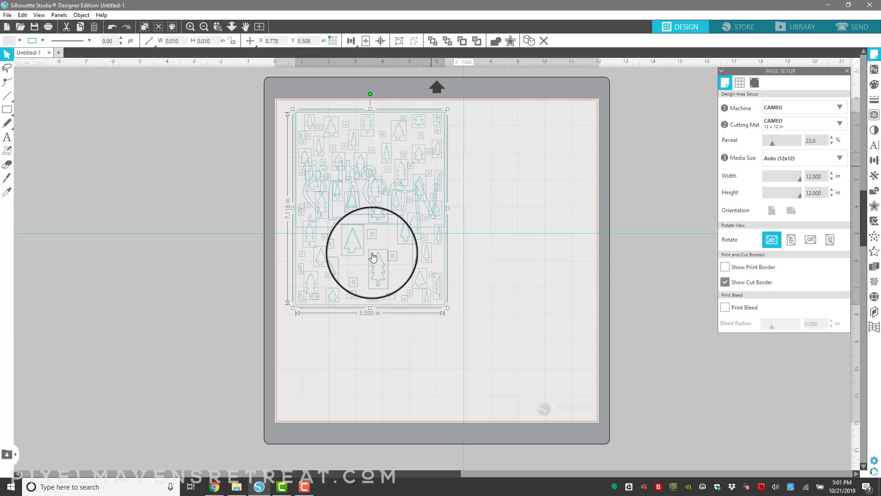
left_click(374, 335)
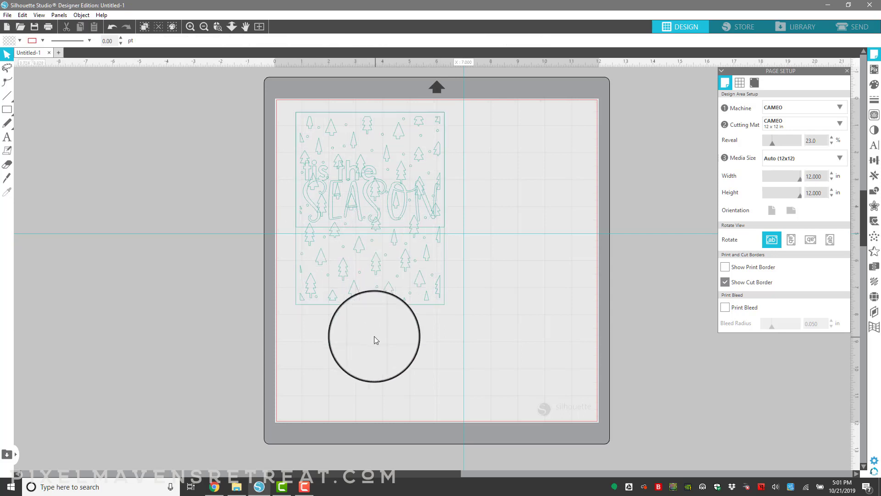
left_click(383, 307)
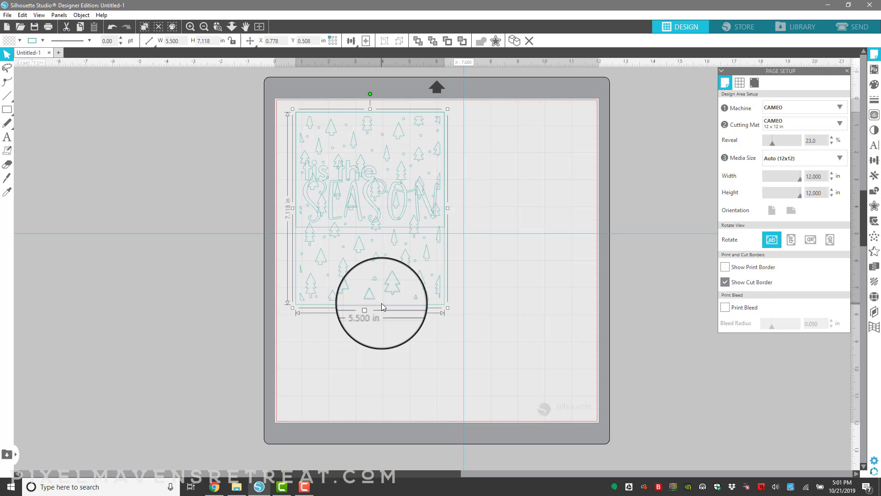
key("Delete")
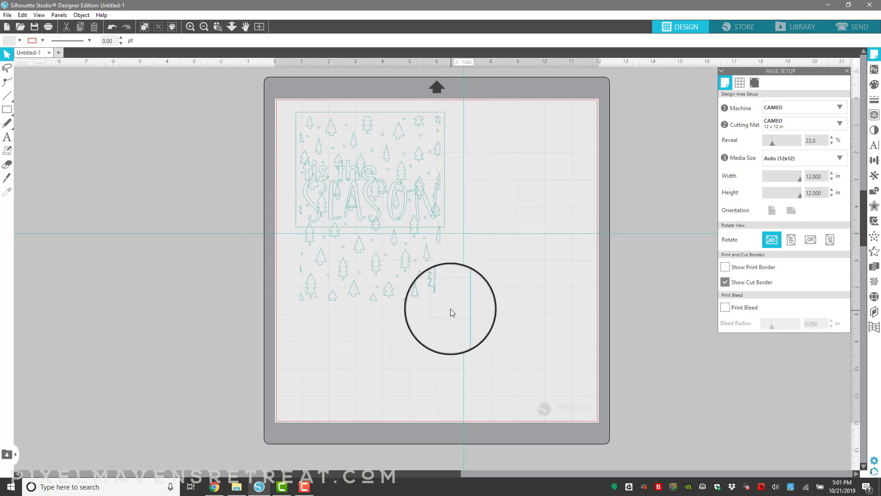
Delete the tree and snow shapes lying below or straddling the horizontal card's lower edge.
left_click_drag(456, 293, 280, 235)
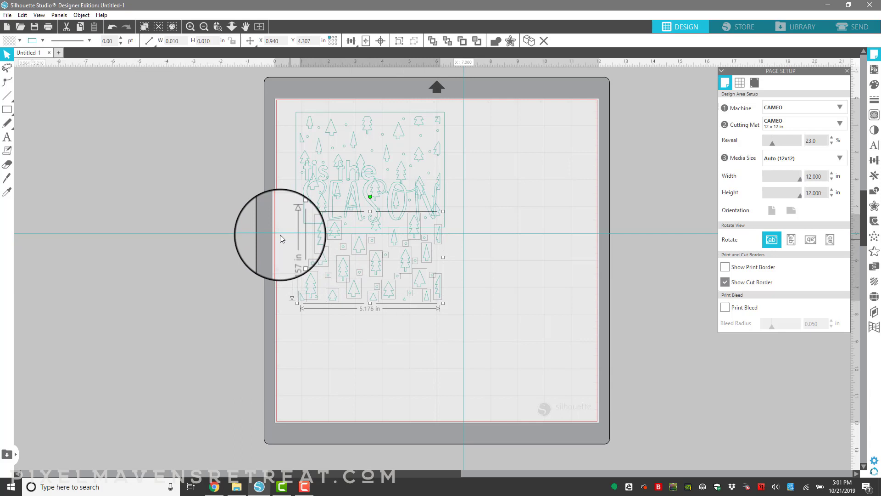
key("Delete")
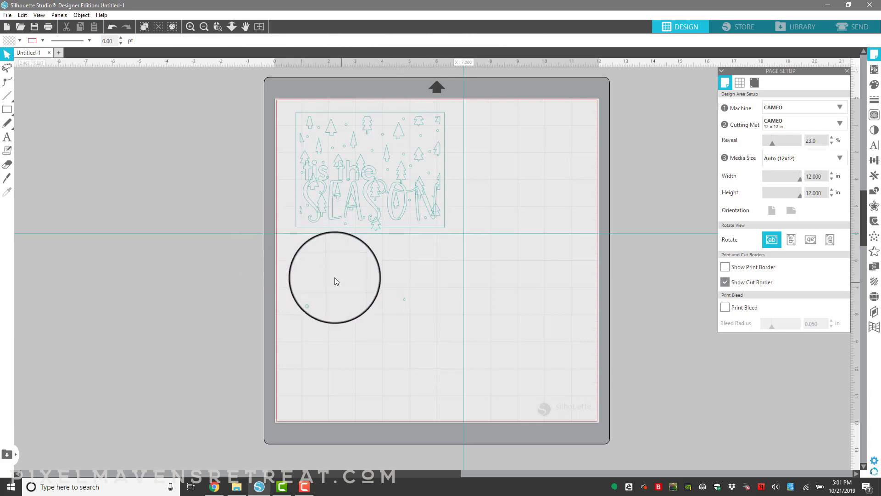
left_click_drag(316, 298, 290, 304)
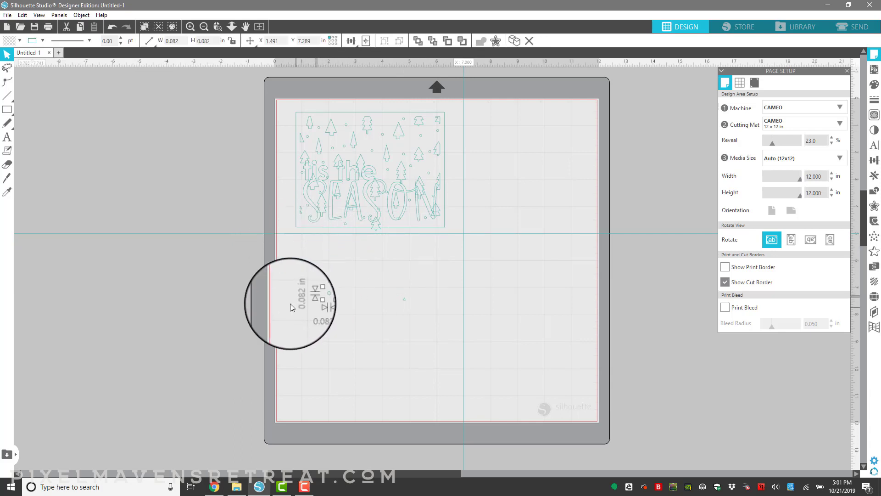
left_click(414, 312)
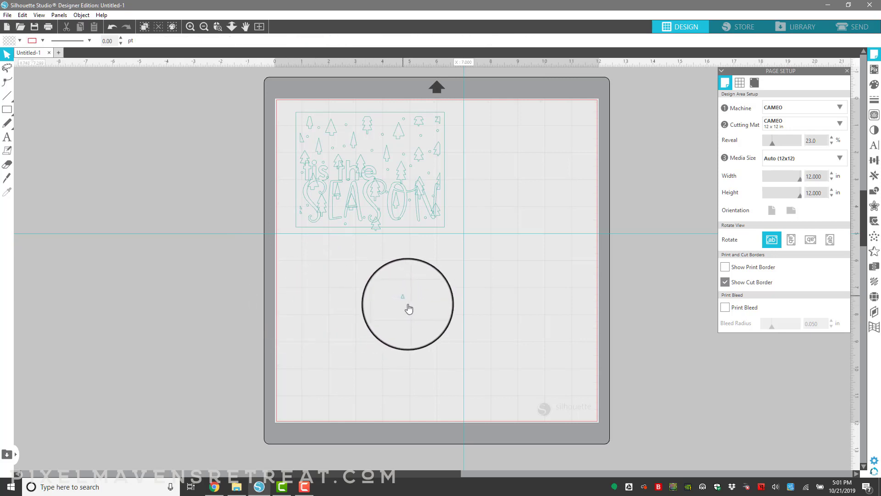
left_click_drag(401, 294, 404, 300)
key("Delete")
left_click(374, 226)
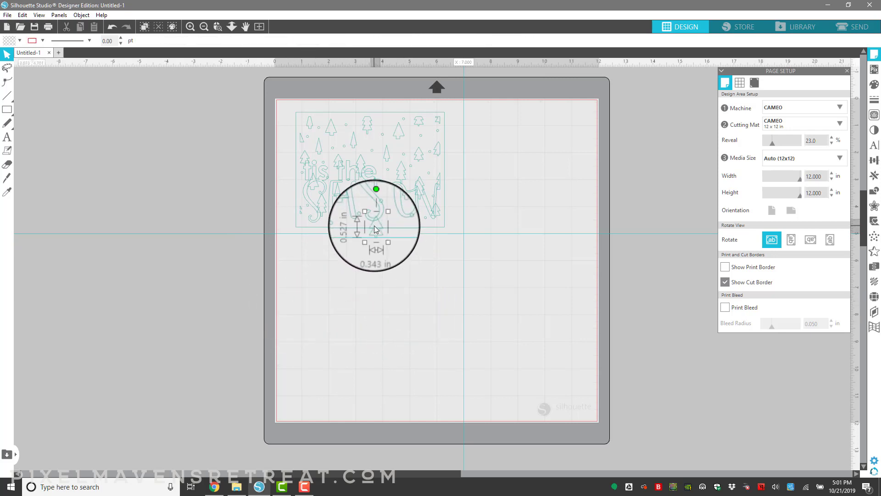
key("Delete")
Delete the trees overlapping the first letters "SEA" of the word SEASON.
left_click(356, 200)
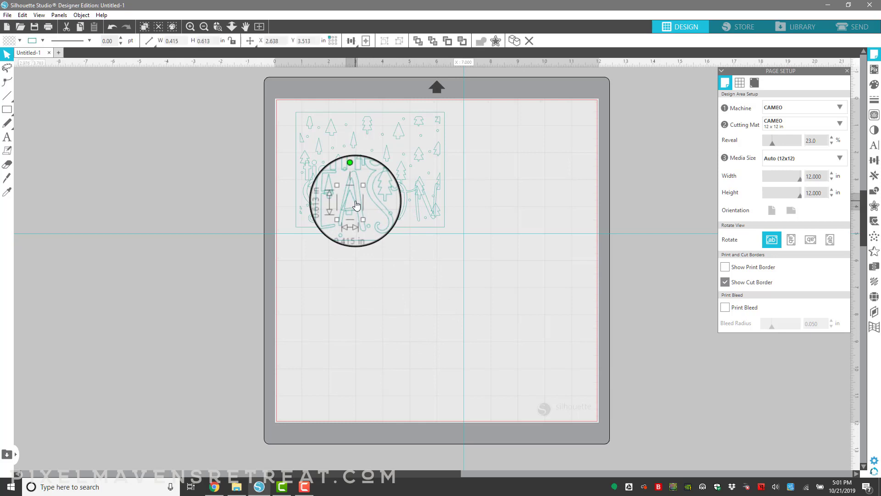
key("Delete")
left_click(337, 186)
key("Delete")
left_click(321, 201)
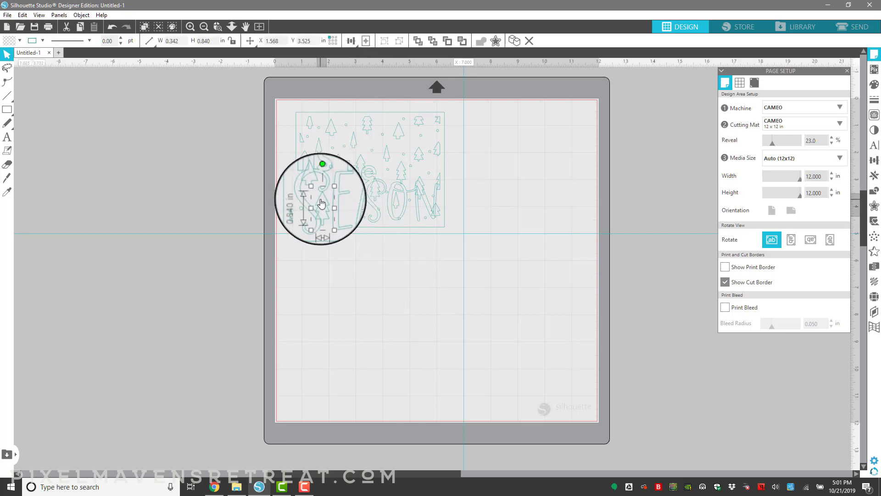
key("Delete")
left_click(309, 186)
key("Delete")
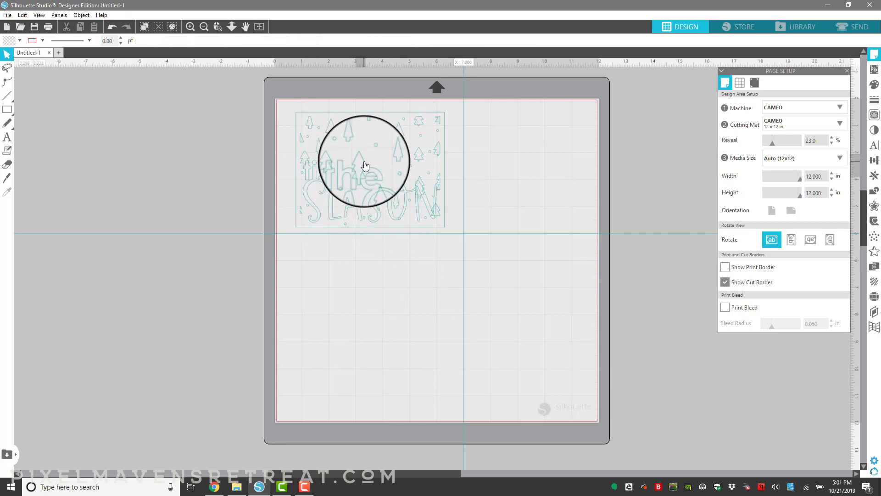
Delete the trees overlapping the "tis the" lettering and the one just above its start.
left_click(363, 165)
key("Delete")
left_click(335, 160)
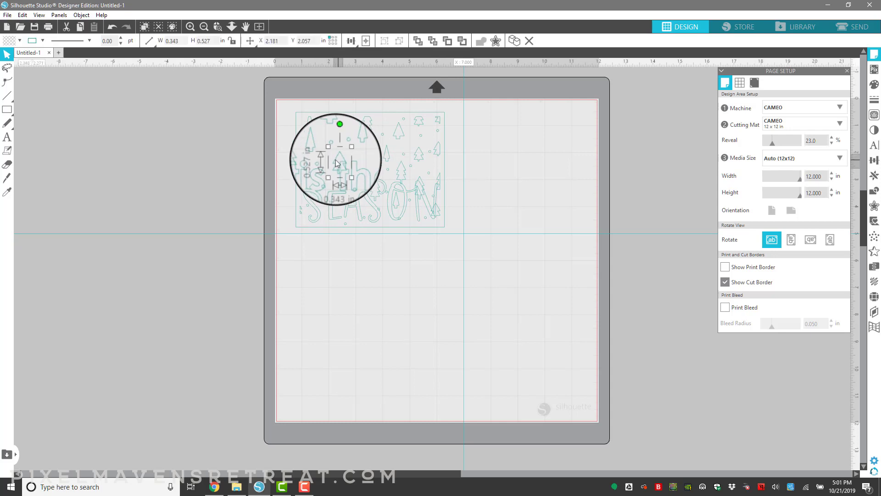
key("Delete")
left_click(302, 155)
key("Delete")
Delete the trees overlapping the second S and the O of SEASON.
left_click(372, 188)
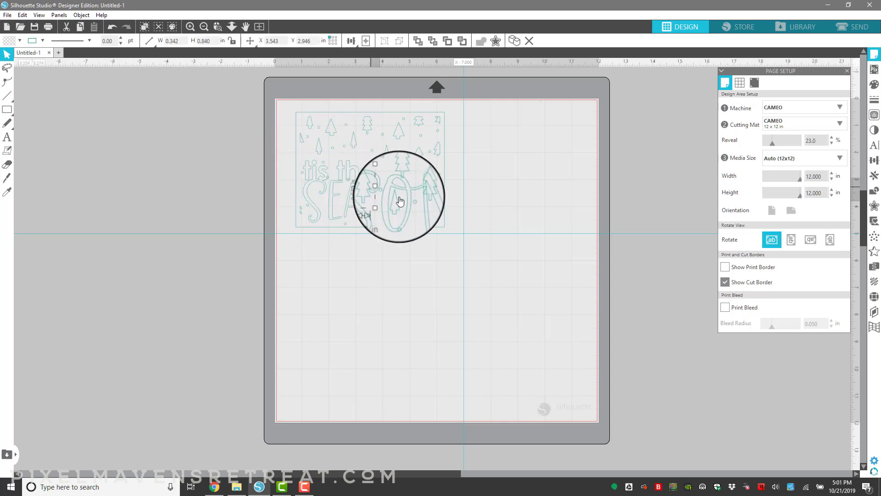
key("Delete")
left_click(398, 197)
key("Delete")
Try to delete the trees overlapping the letter N of SEASON.
left_click(421, 187)
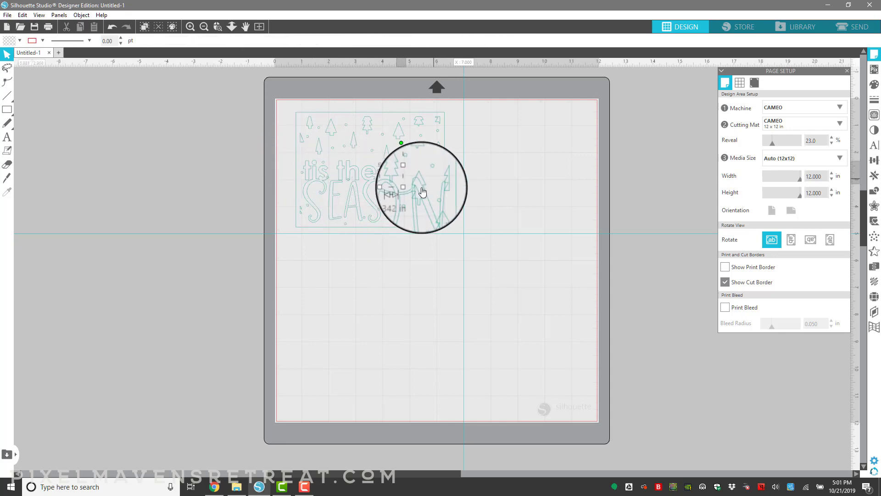
key("Delete")
left_click(437, 182)
key("Delete")
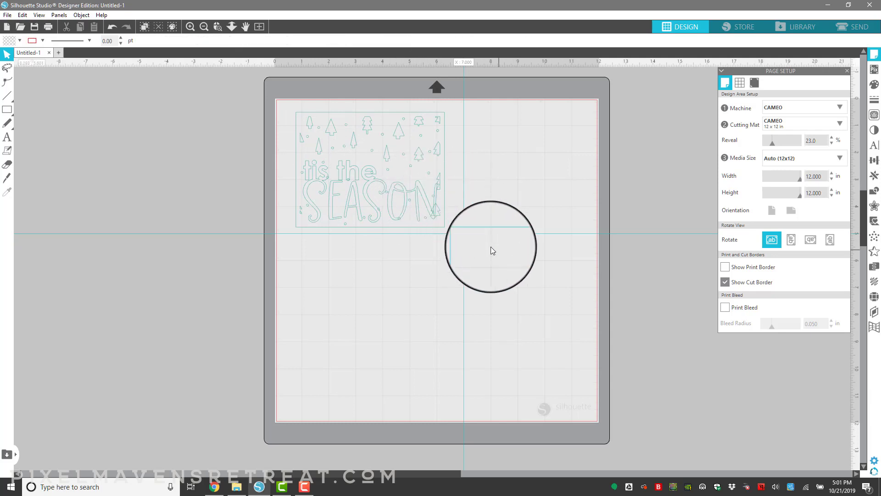
Undo the last two tree deletions near the O and N of SEASON.
key("ctrl+z")
key("ctrl+z")
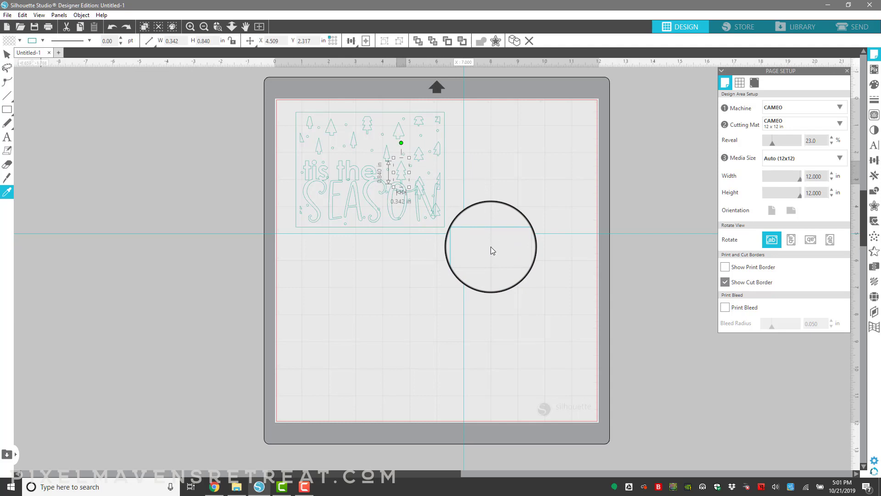
left_click(121, 23)
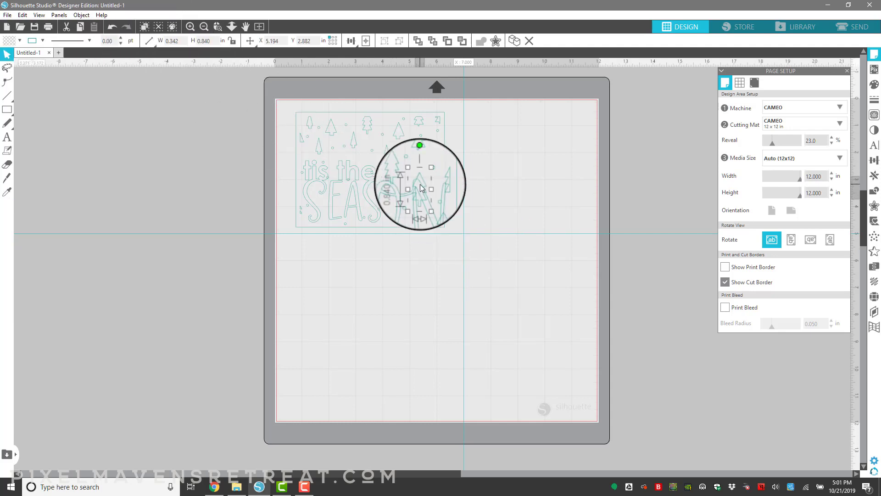
Delete the trees overlapping the N of SEASON and the card's edge beside it.
key("Delete")
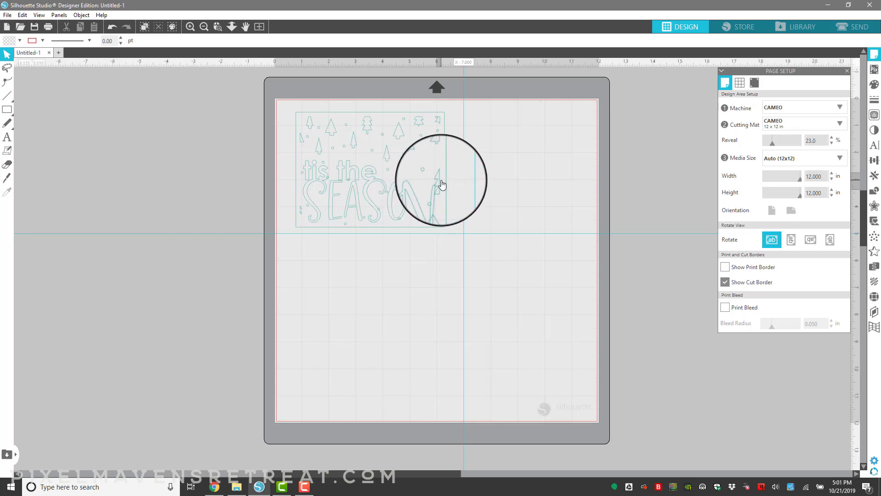
left_click(441, 181)
key("Delete")
left_click(438, 210)
key("Delete")
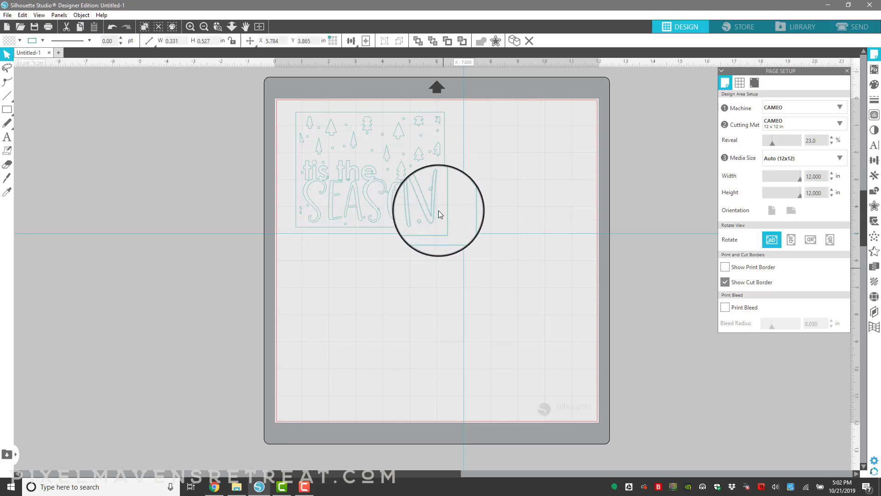
key("Delete")
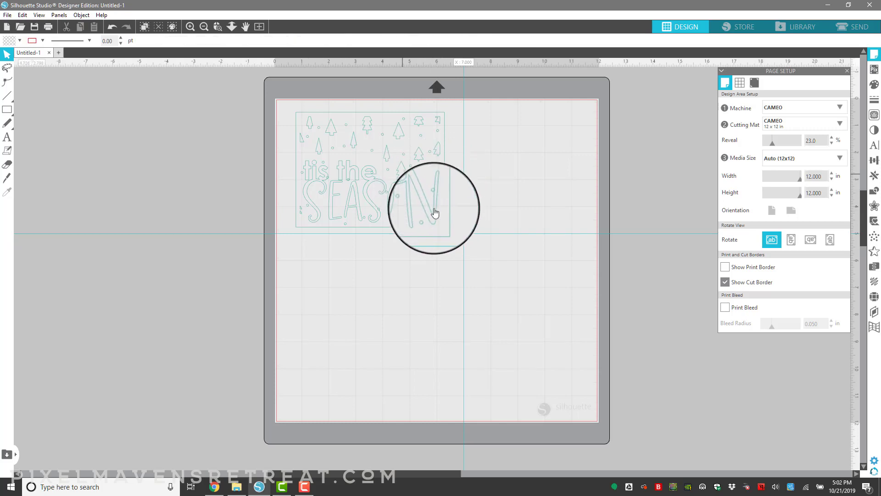
Move the snow dot off the e of "the" and shift the dot under "tis" into the gap between the two words.
left_click(373, 173)
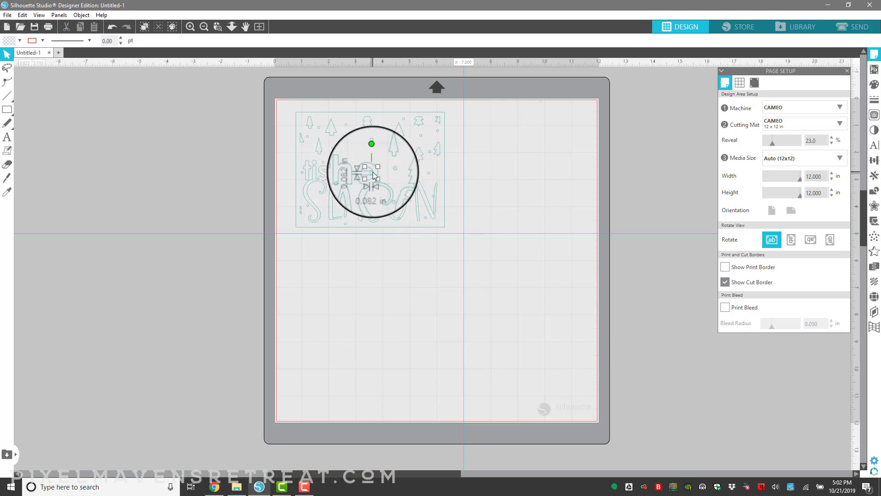
left_click_drag(373, 173, 348, 183)
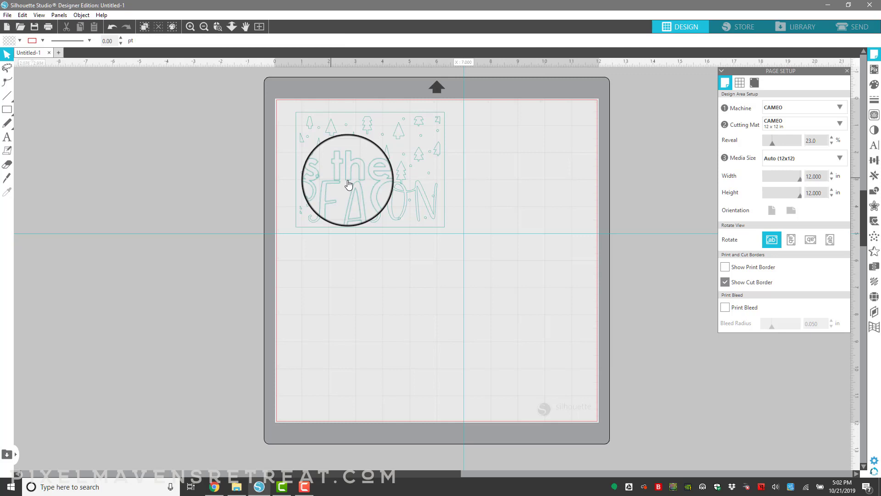
left_click(327, 180)
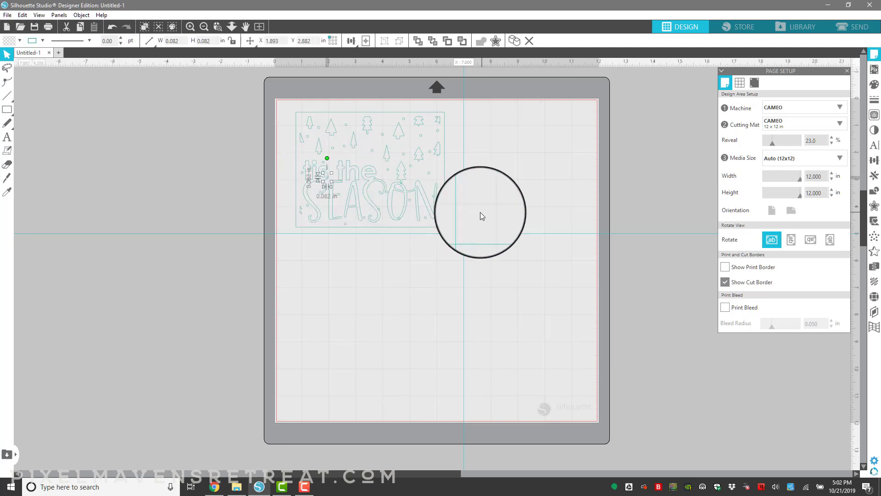
key("Right")
key("Right")
key("Right")
key("Right")
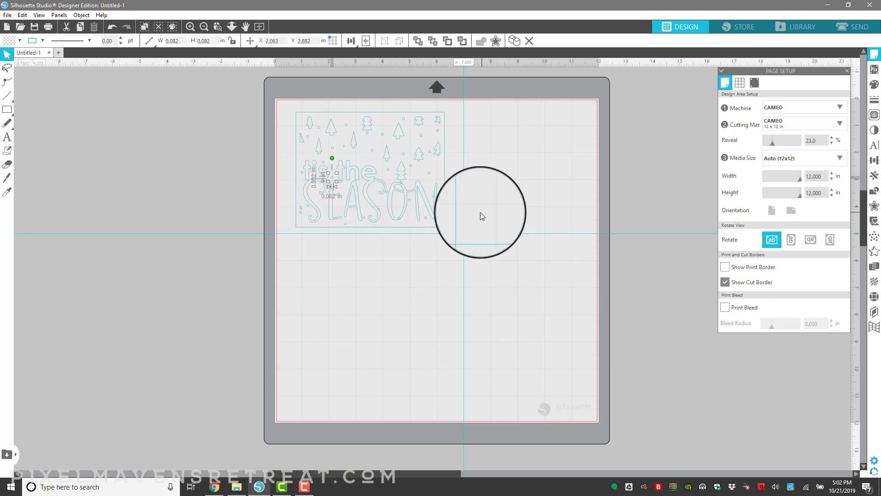
key("Right")
key("Up")
key("Up")
key("Up")
key("Up")
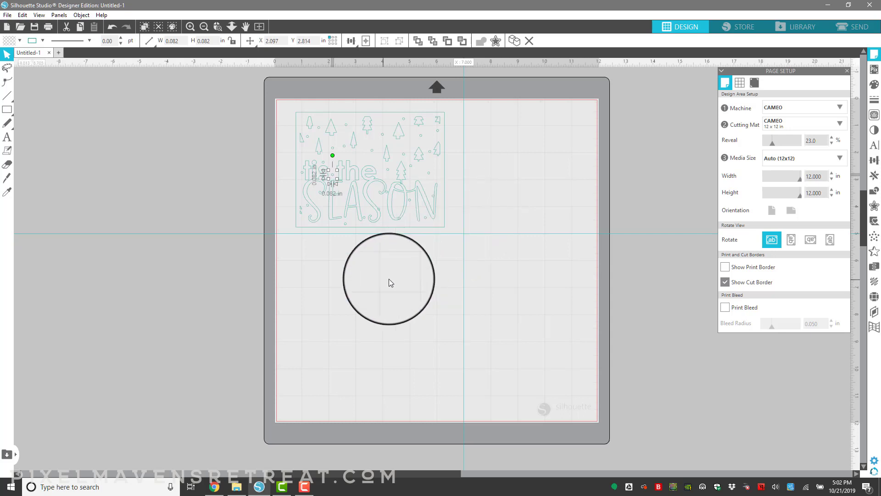
key("Right")
left_click(388, 278)
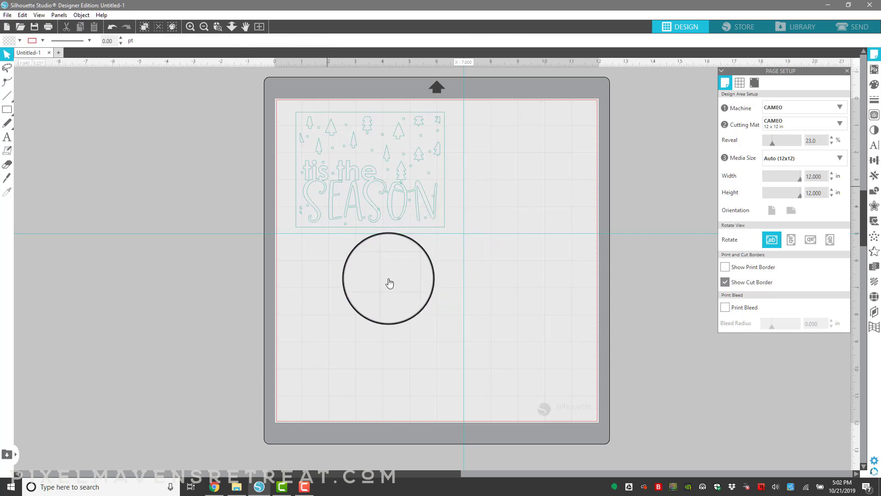
Delete the two small tree fragments at the card's edge beside the first S of SEASON.
left_click(301, 212)
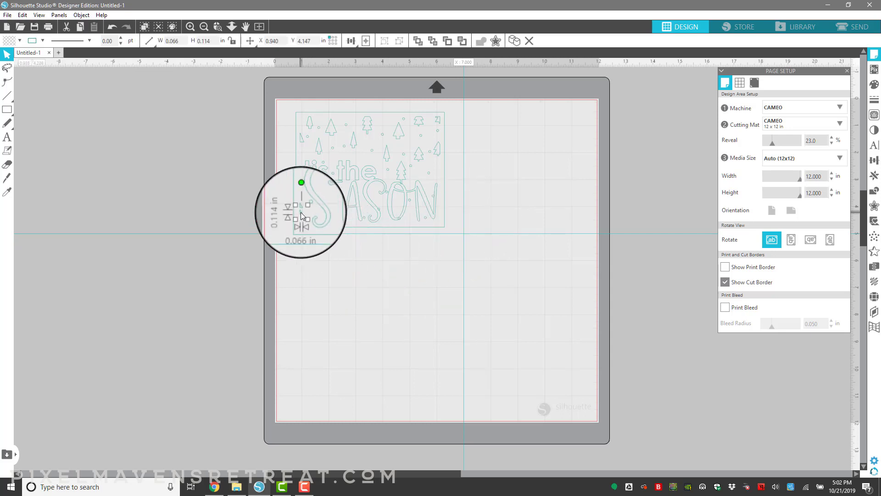
key("Delete")
left_click(299, 207)
key("Delete")
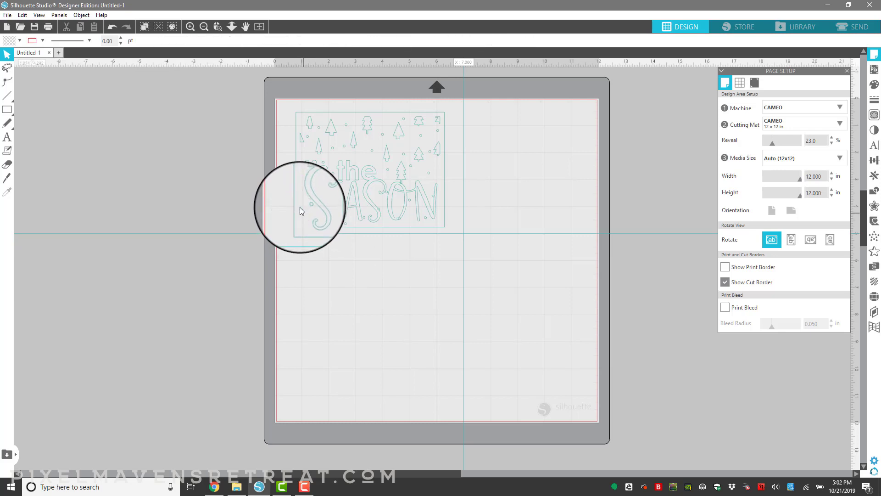
Nudge the snow dot overlapping the first S of SEASON clear of the letter, to about X 1.12, Y 4.02 in.
left_click(305, 209)
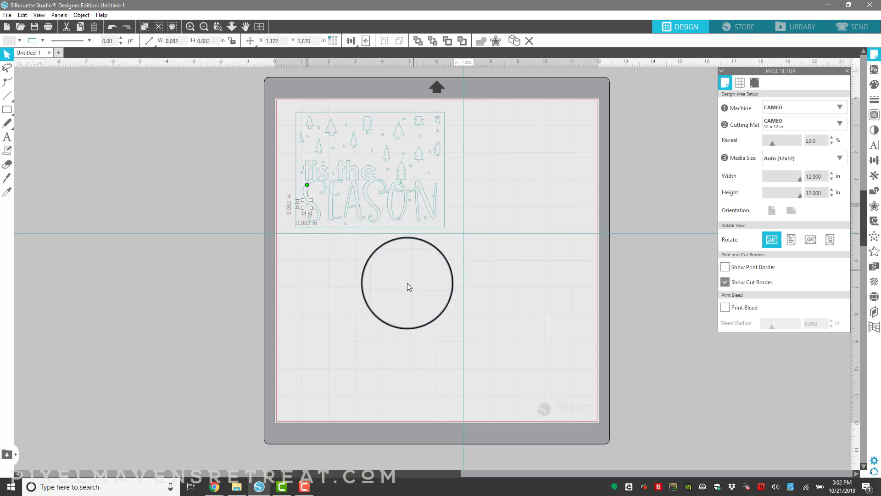
key("Down")
key("Down")
key("Down")
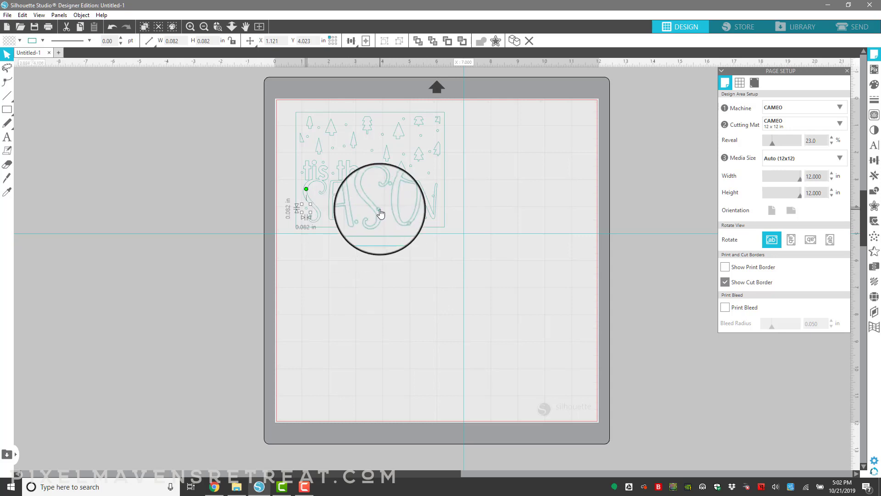
Move the snow dots overlapping the second S and the N of SEASON into free space around the first S.
left_click_drag(379, 208, 315, 189)
left_click(407, 216)
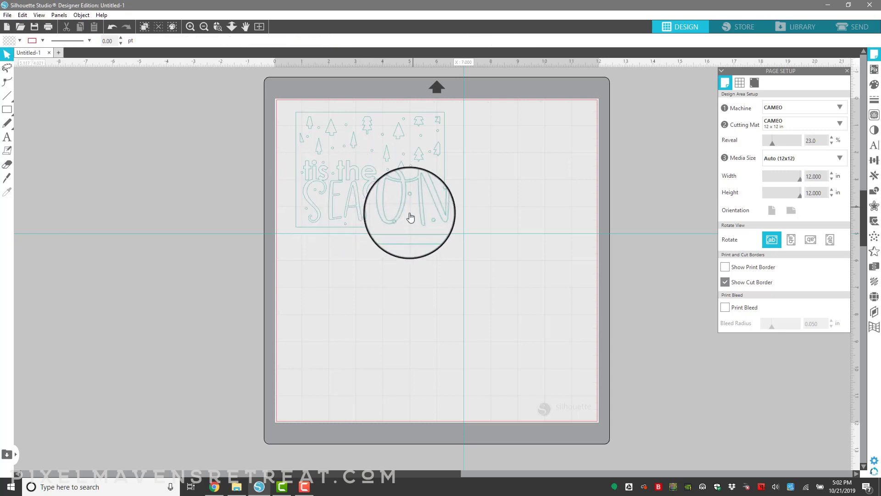
left_click(433, 195)
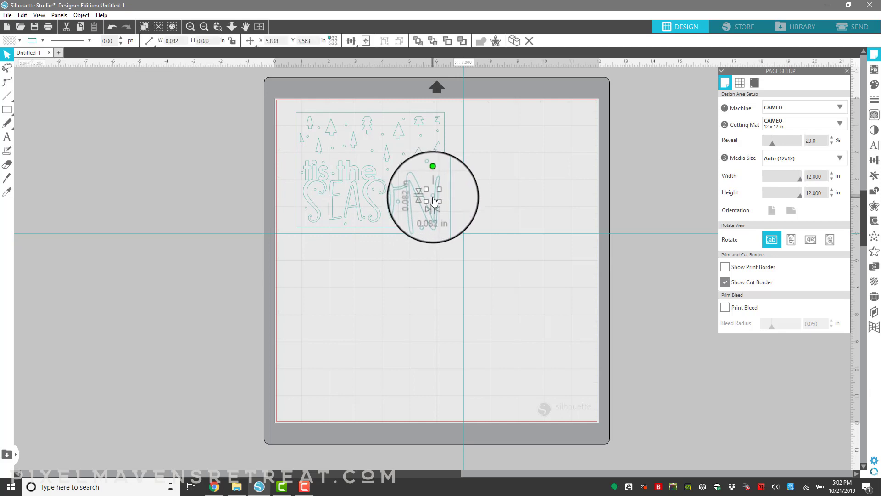
left_click_drag(433, 196, 324, 207)
Nudge the tree touching the O of SEASON upward to about Y 2.15 in, clear of the letter.
left_click(403, 173)
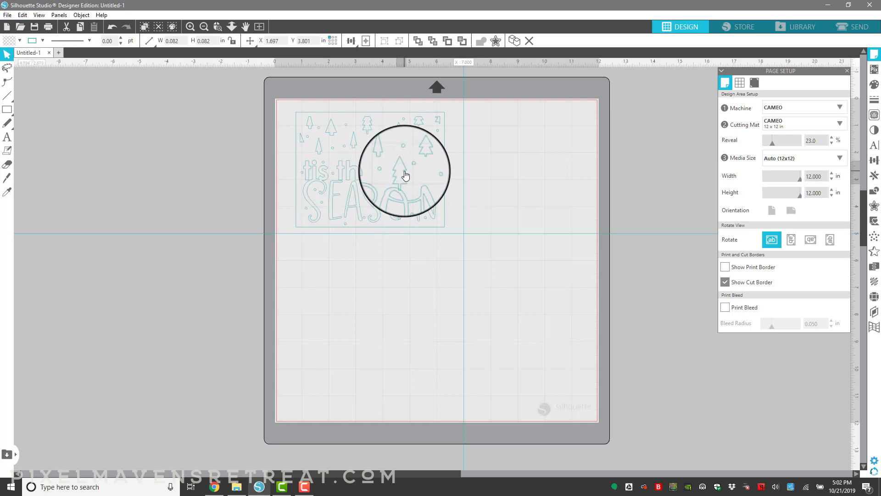
key("Up")
key("Up")
key("Up")
key("Up")
key("Up")
key("Up")
key("Up")
key("Up")
key("Up")
key("Up")
key("Up")
key("Up")
key("Up")
key("Up")
key("Up")
key("Up")
key("Up")
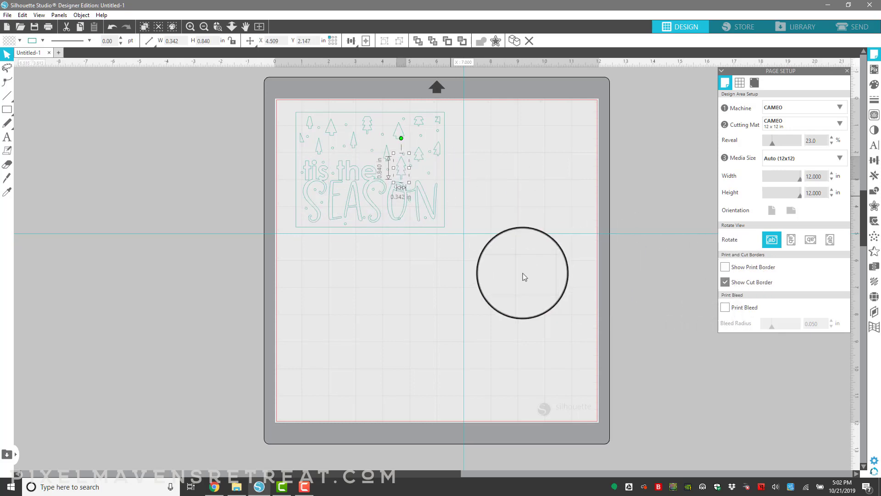
left_click(463, 271)
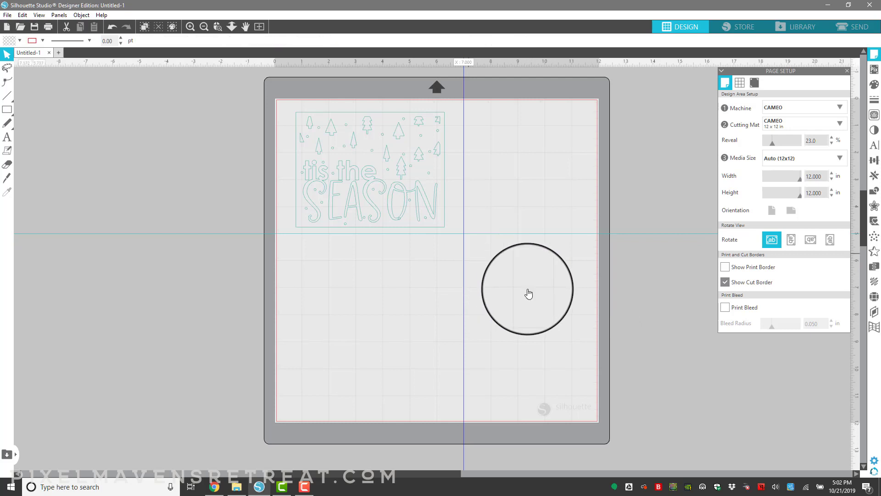
Select the card outline with all its lettering, trees and dots and group them.
left_click_drag(281, 103, 480, 279)
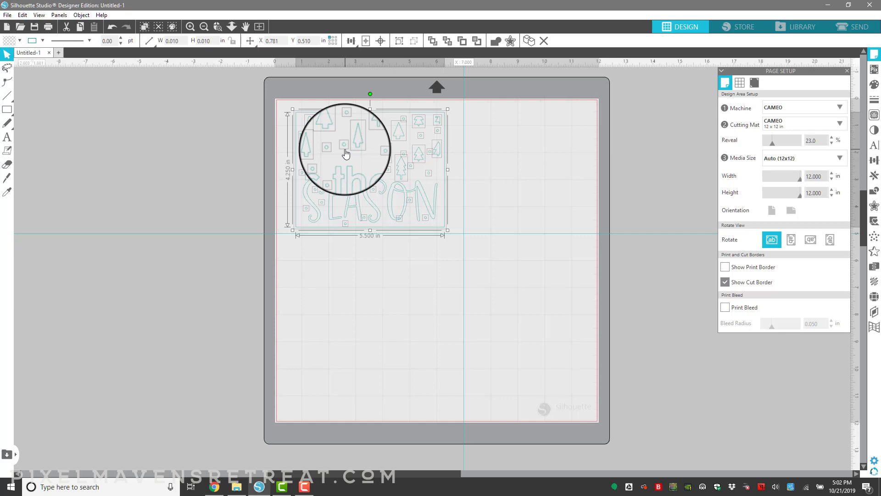
right_click(346, 151)
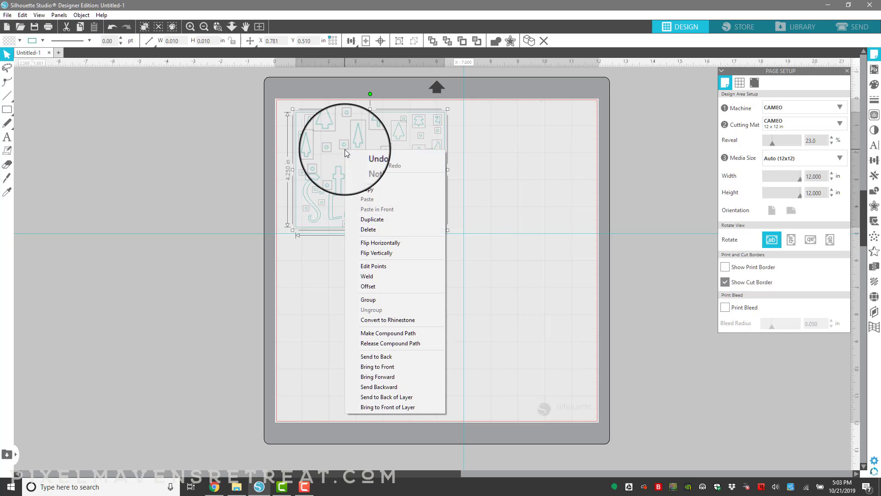
left_click(280, 105)
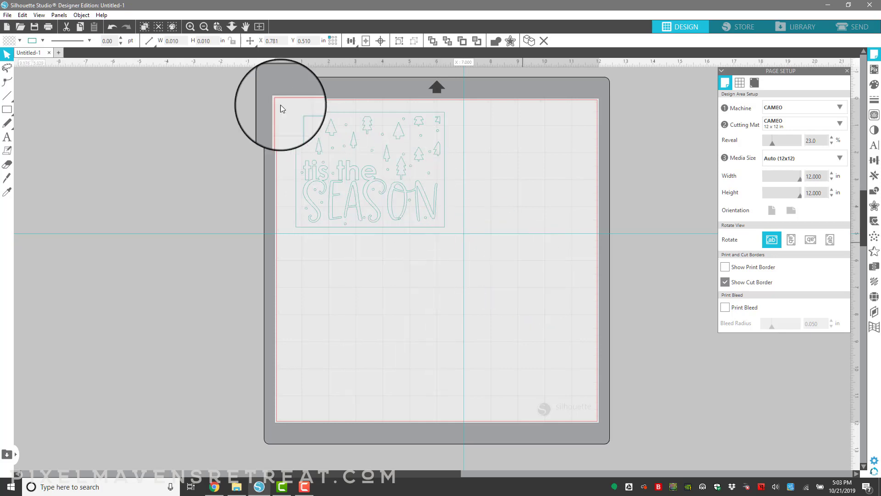
left_click_drag(281, 105, 456, 246)
right_click(358, 147)
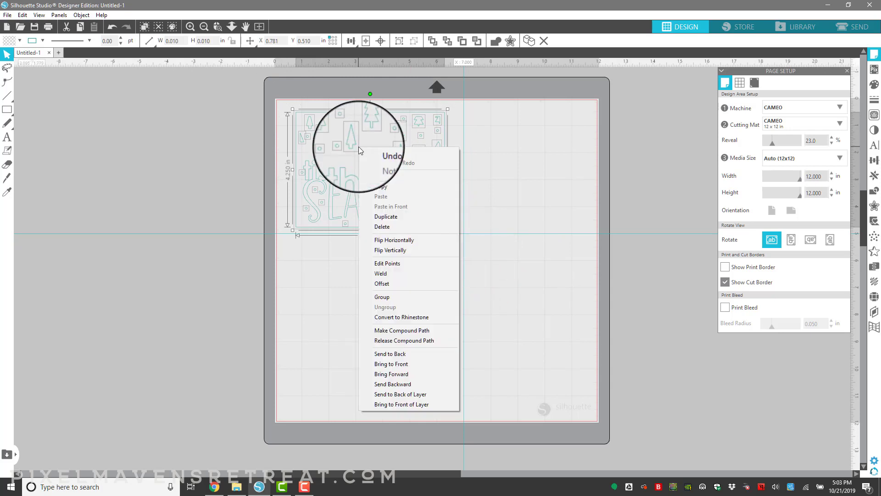
left_click(390, 296)
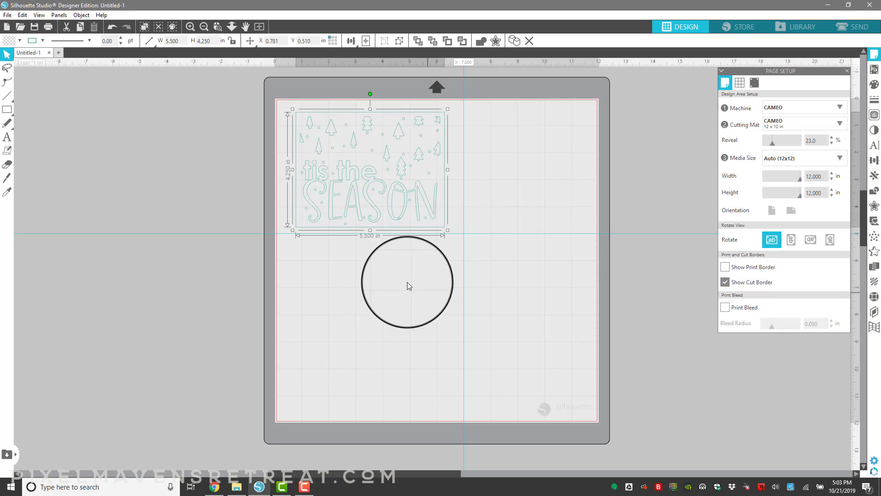
Undo the grouping and make one compound path from all the card's shapes.
right_click(370, 166)
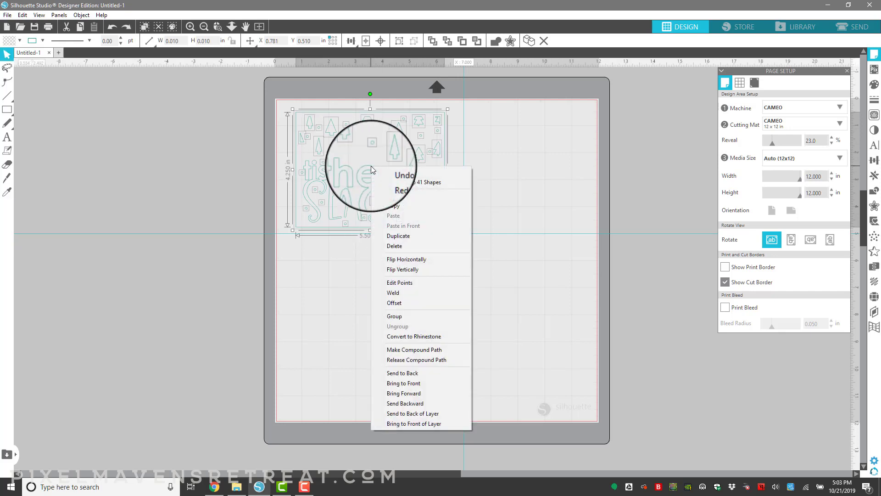
left_click(407, 348)
left_click_drag(406, 349, 286, 115)
Release the card's compound path so its shapes can be edited individually.
left_click(306, 120)
right_click(309, 120)
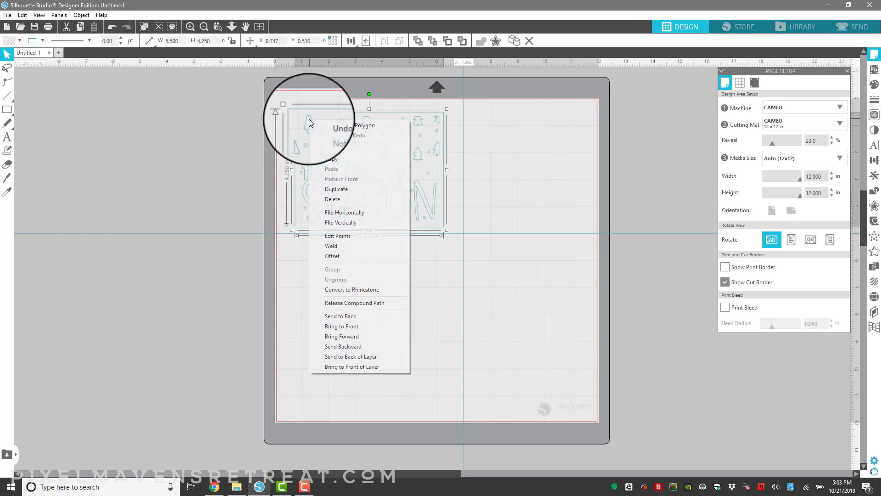
left_click(361, 302)
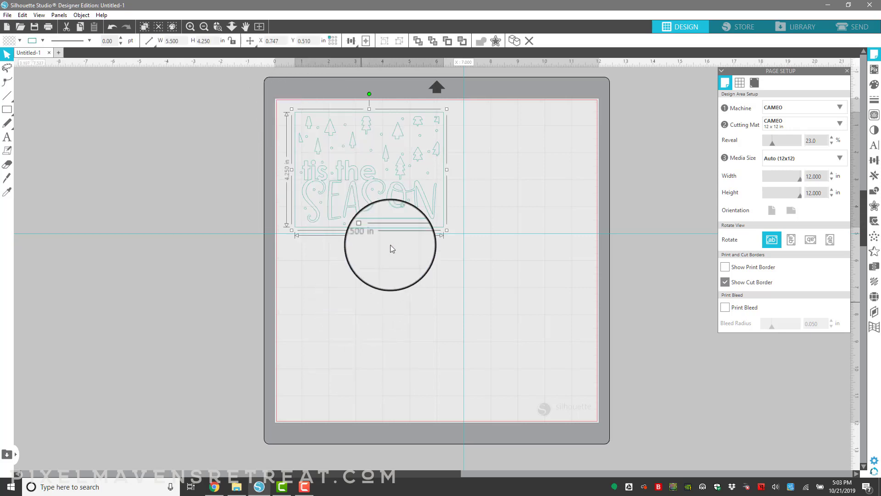
left_click(436, 264)
Nudge the snow dot overlapping the base of the O of SEASON upward into the letter's open centre.
left_click(398, 219)
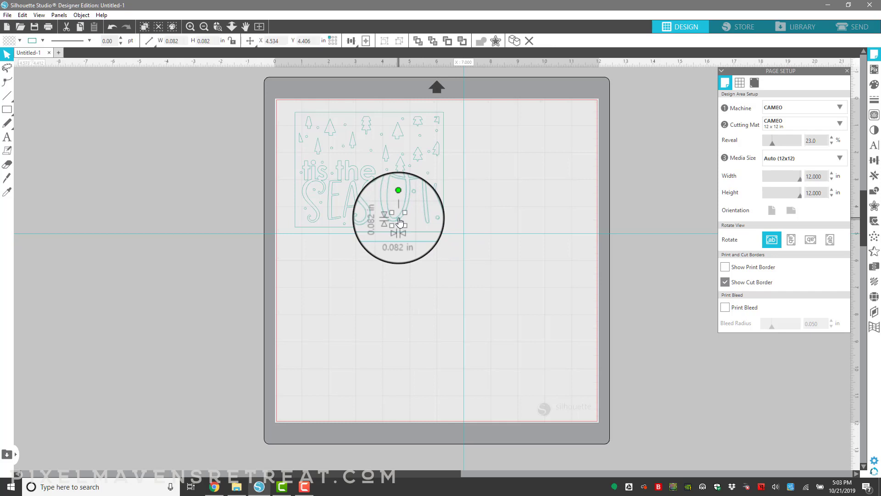
key("Up")
key("Up")
key("Up")
key("Up")
key("Up")
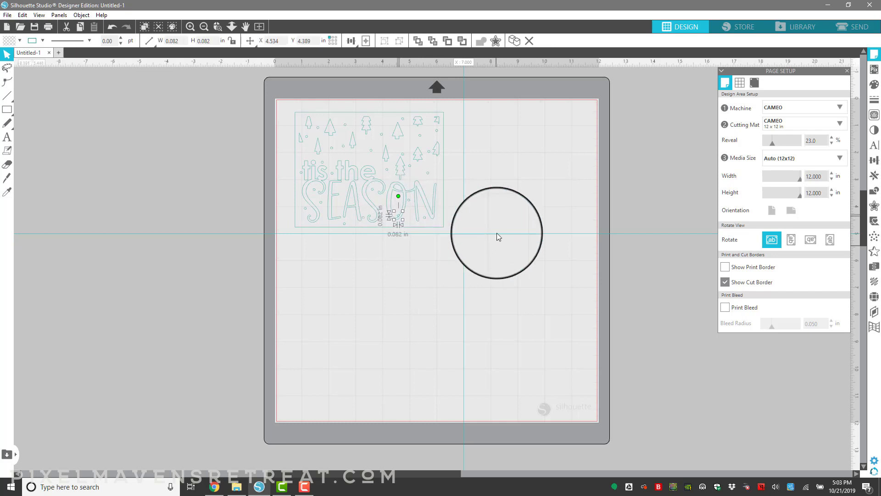
key("Up")
key("Up")
key("Up")
key("Up")
key("Up")
key("Up")
key("Up")
key("Up")
key("Up")
key("Up")
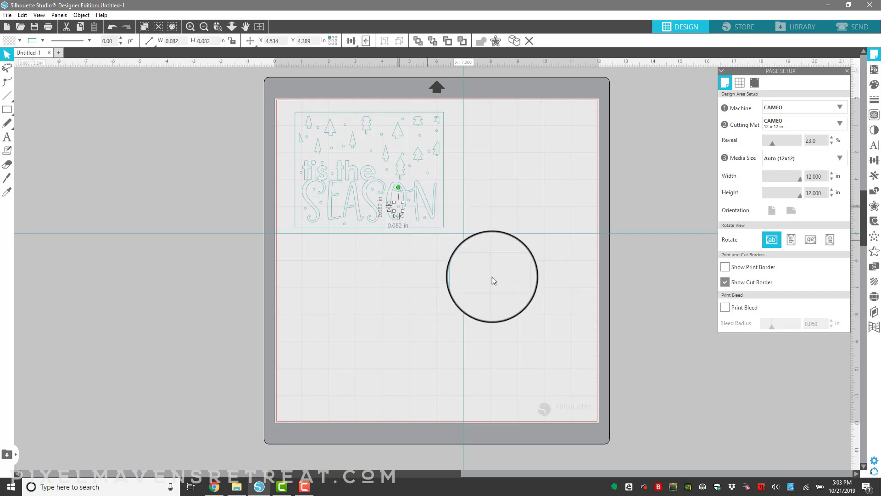
left_click(419, 296)
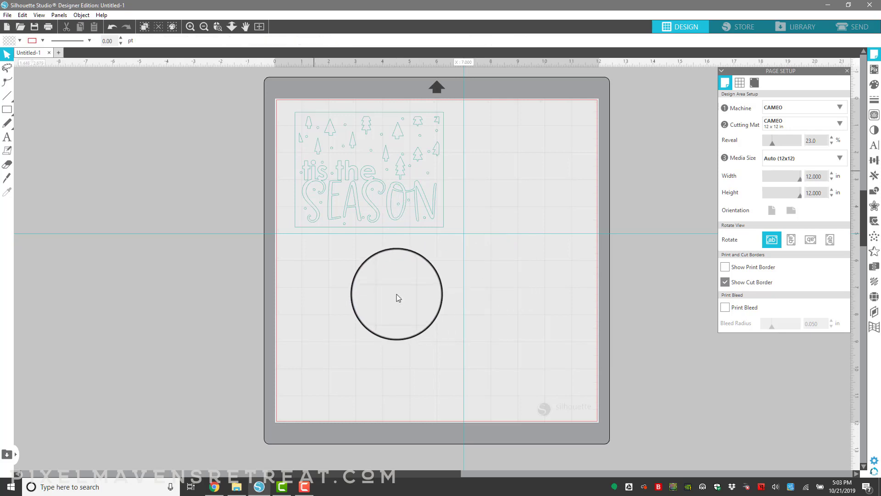
Nudge the snow dot at the base of the second S of SEASON upward to about Y 4.11 in.
left_click(364, 219)
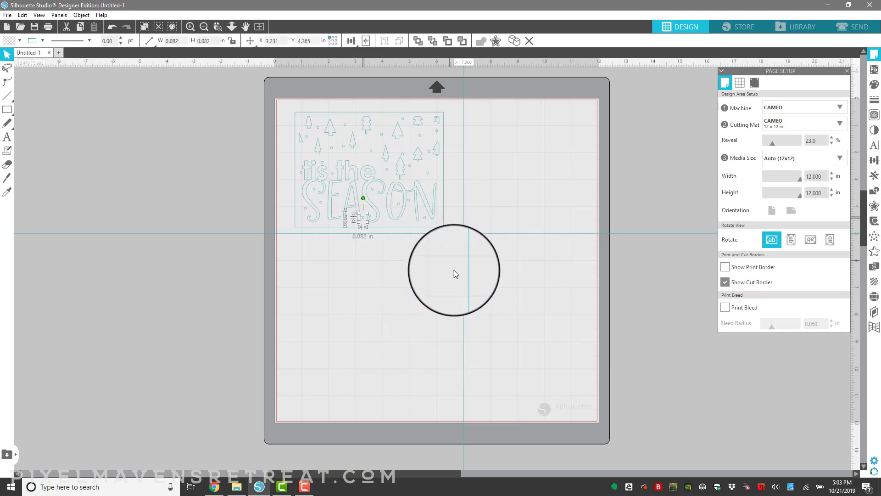
key("Up")
key("Up")
key("Up")
key("Up")
key("Up")
left_click(388, 306)
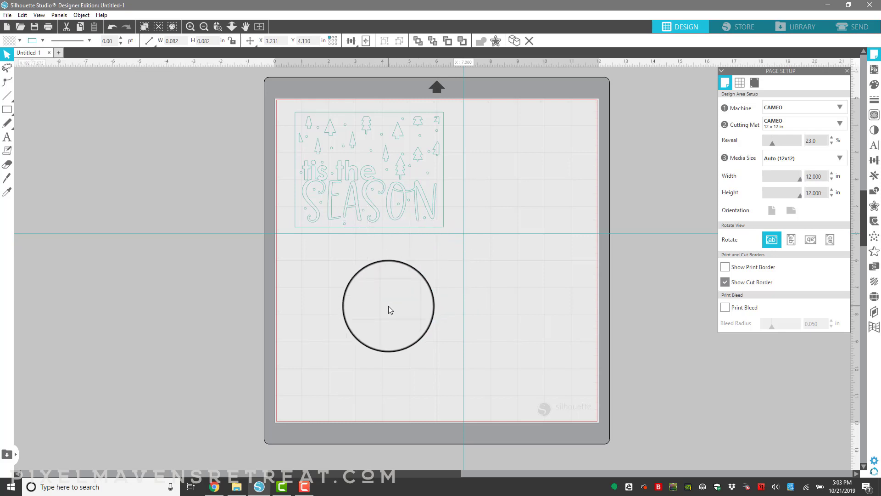
Select all of the card's shapes and make them one compound path.
left_click_drag(291, 111, 443, 245)
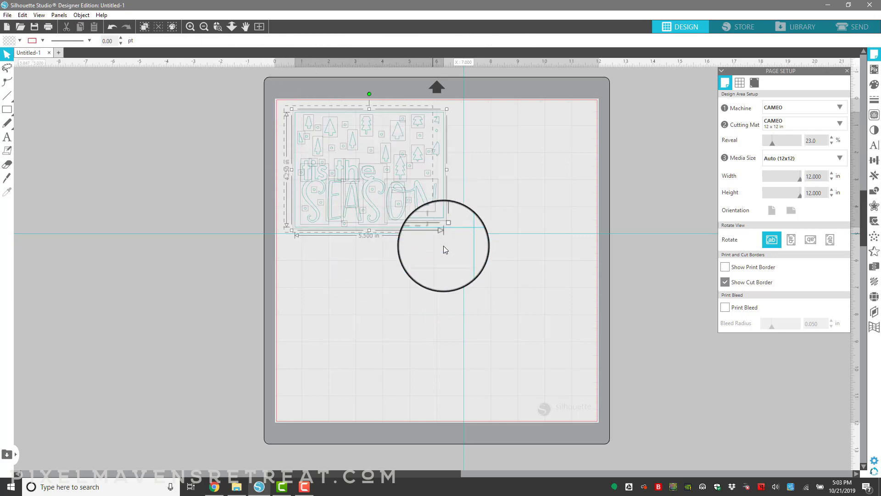
right_click(373, 165)
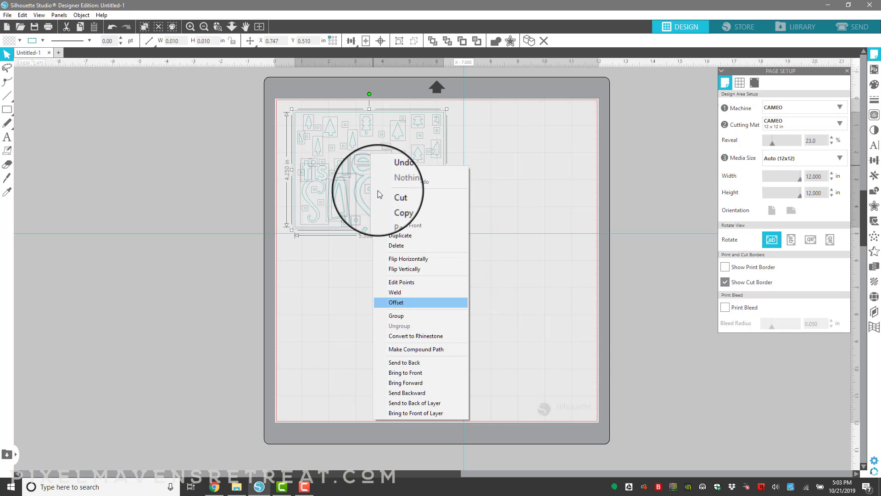
left_click(408, 350)
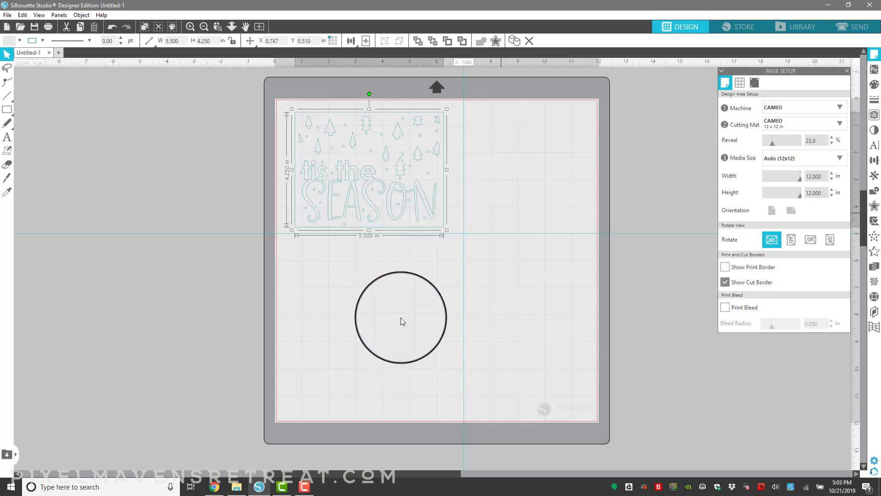
Deselect the card and look through the library's Recent Downloads and User Designs folders before returning to the design.
left_click_drag(400, 317, 443, 234)
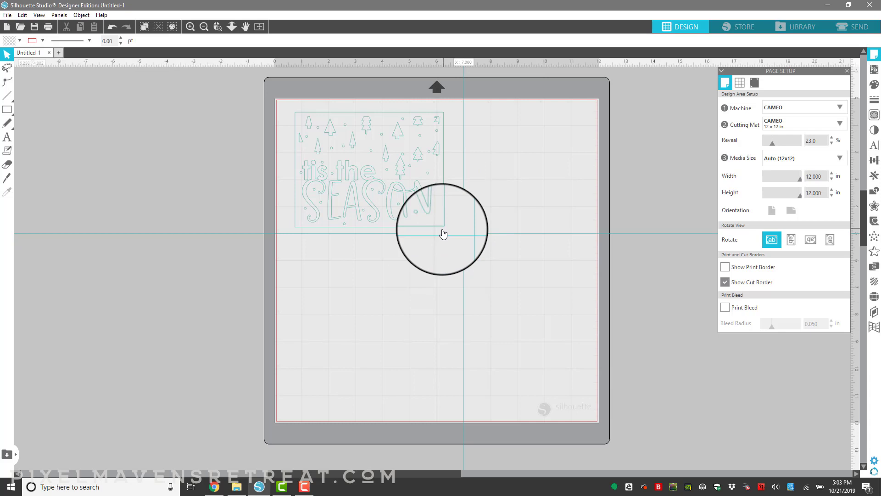
left_click_drag(443, 234, 399, 212)
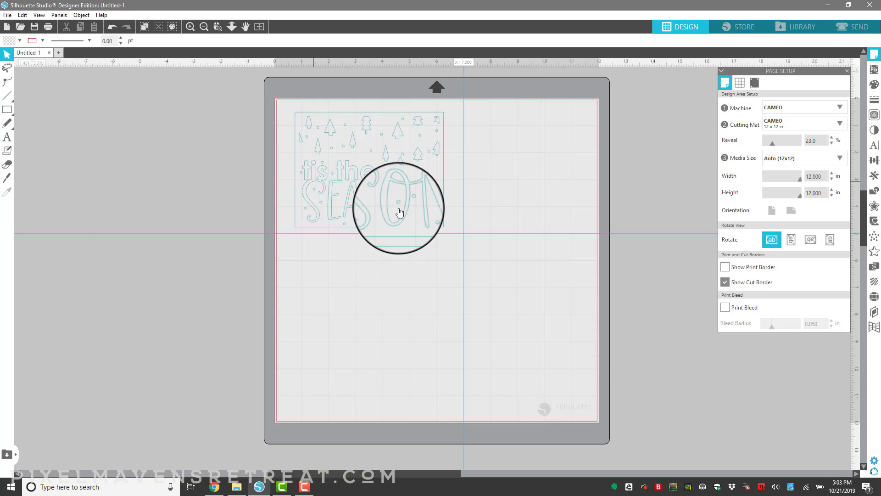
left_click(803, 26)
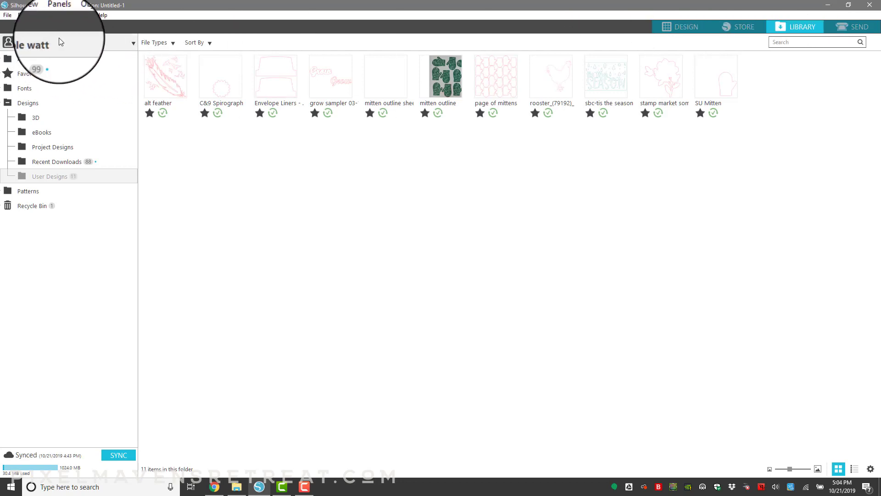
left_click(49, 164)
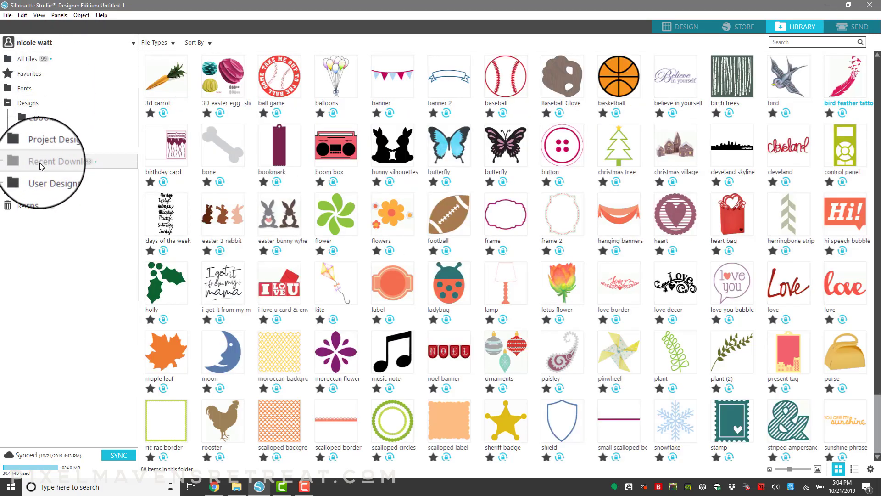
left_click(54, 178)
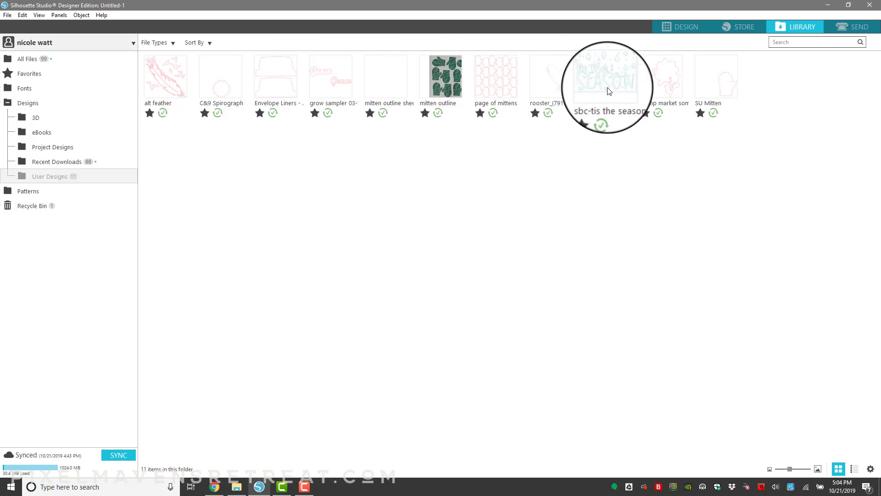
left_click(683, 27)
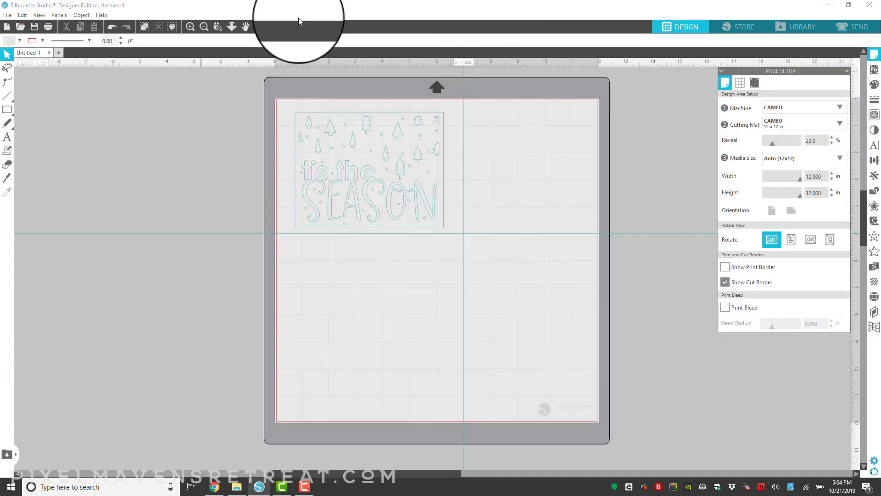
Save the design to the library's User Designs folder as "SBC-test project".
left_click(7, 15)
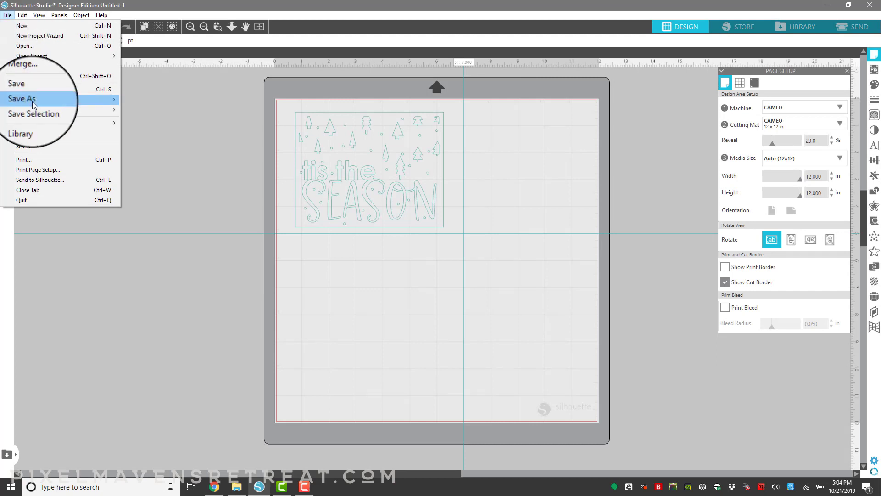
mouse_move(32, 101)
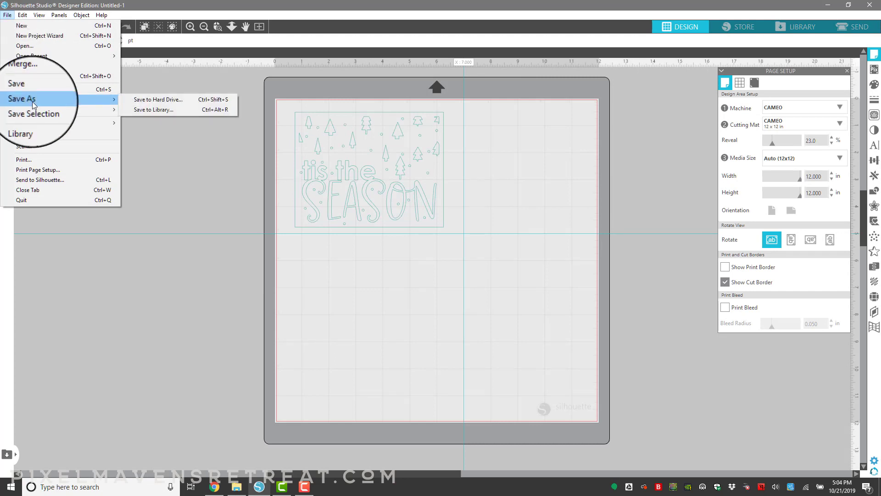
left_click(163, 109)
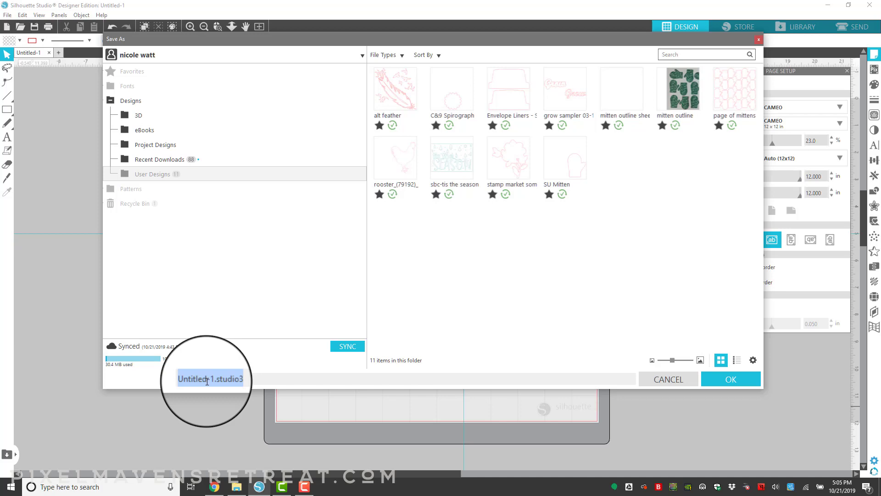
type("SBC")
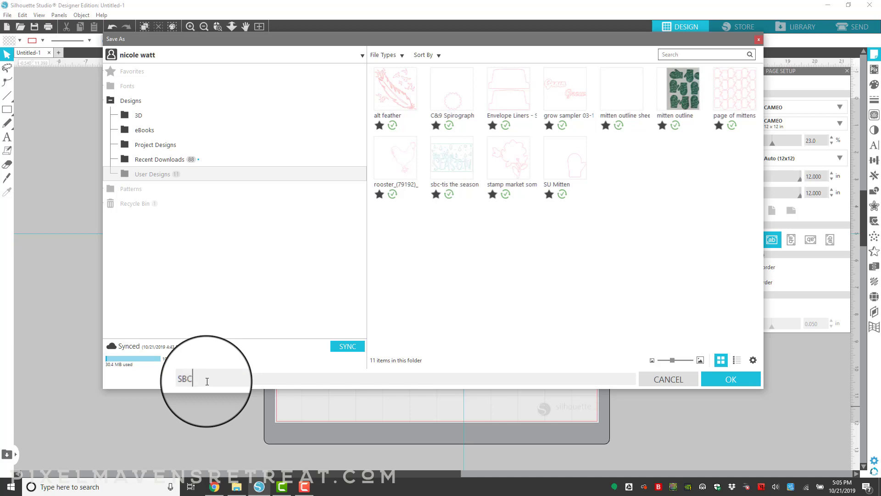
type("-test project")
left_click(731, 378)
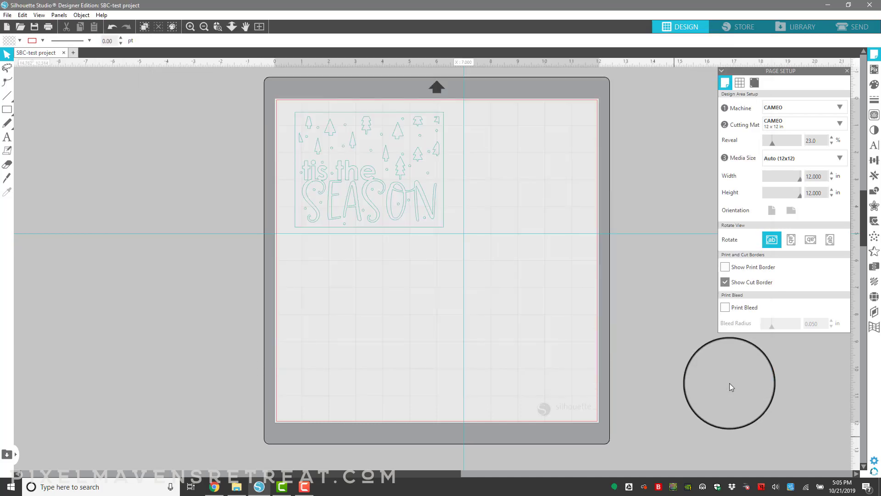
Check the library's User Designs folder for the saved SBC-test project and return to the design.
left_click(797, 21)
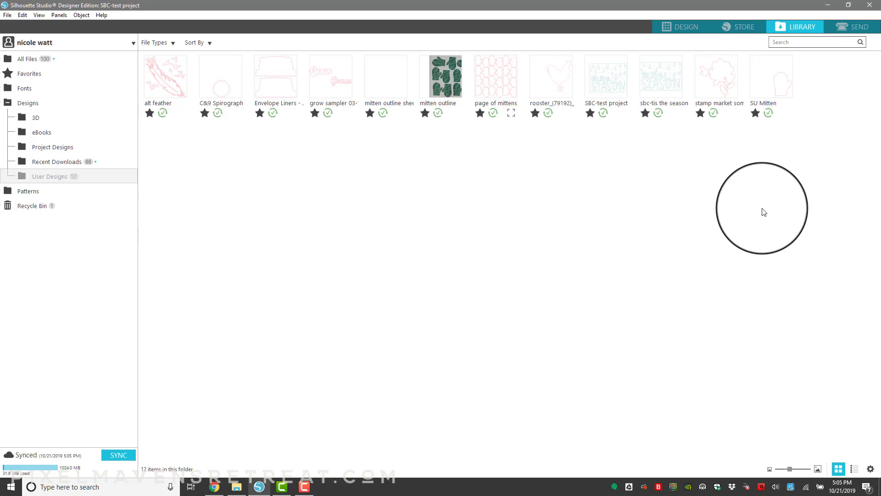
left_click(684, 28)
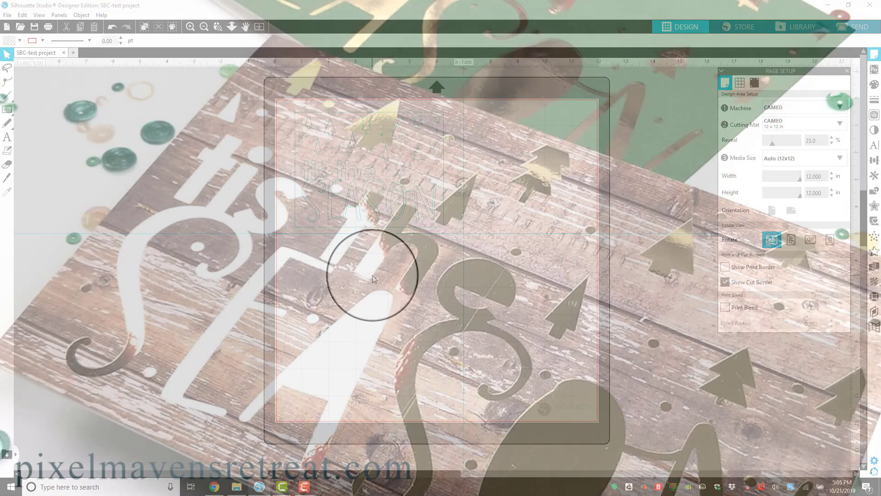